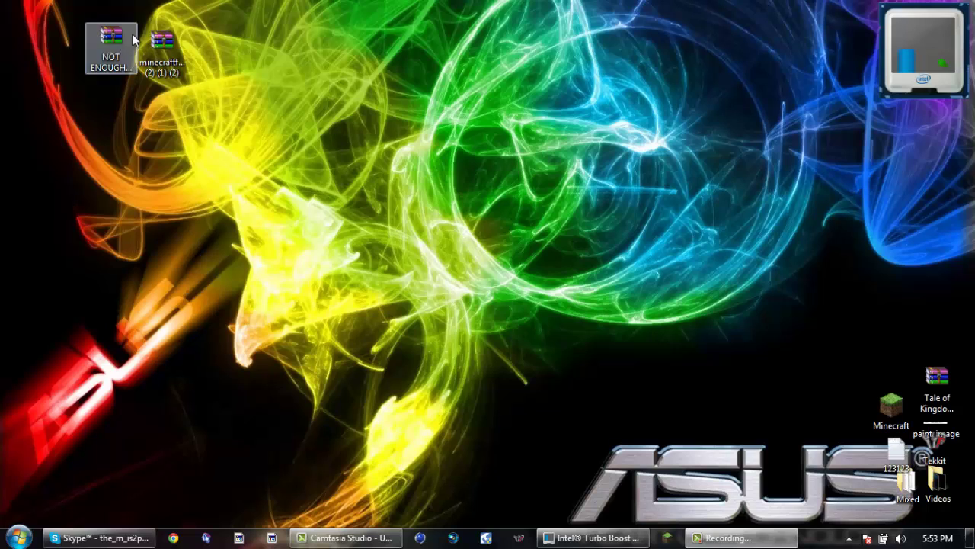
drag(155, 69, 180, 87)
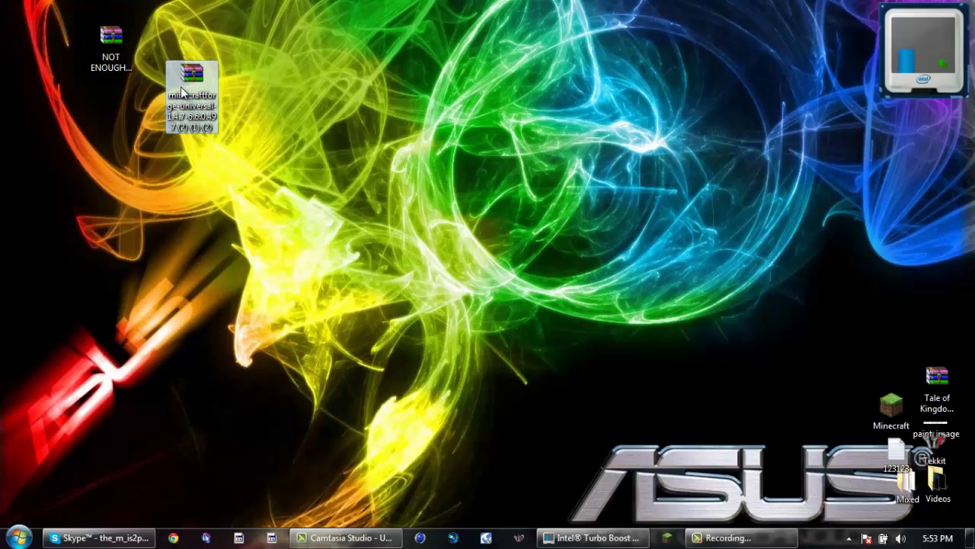
drag(202, 118, 171, 65)
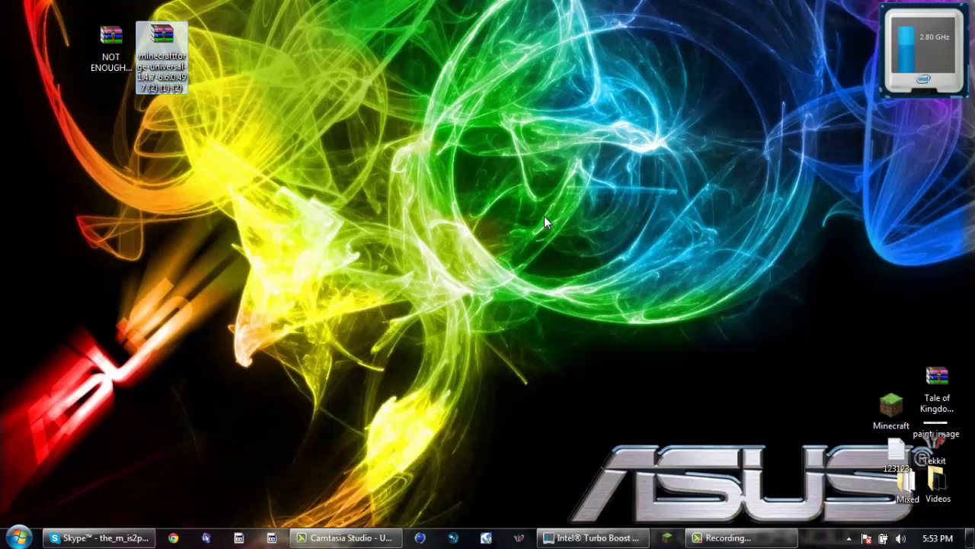
Start the Minecraft launcher, force a game update, and log in with the saved account.
double_click(886, 402)
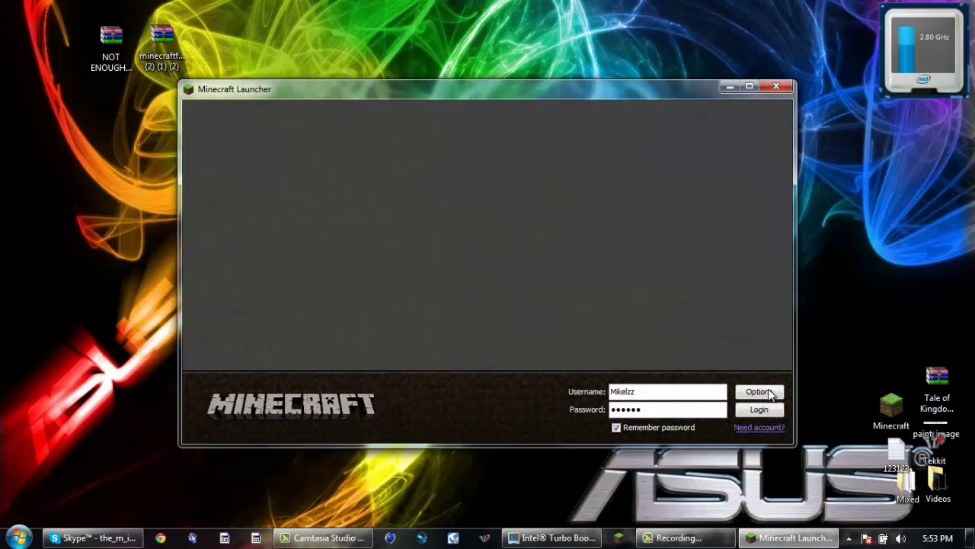
click(764, 392)
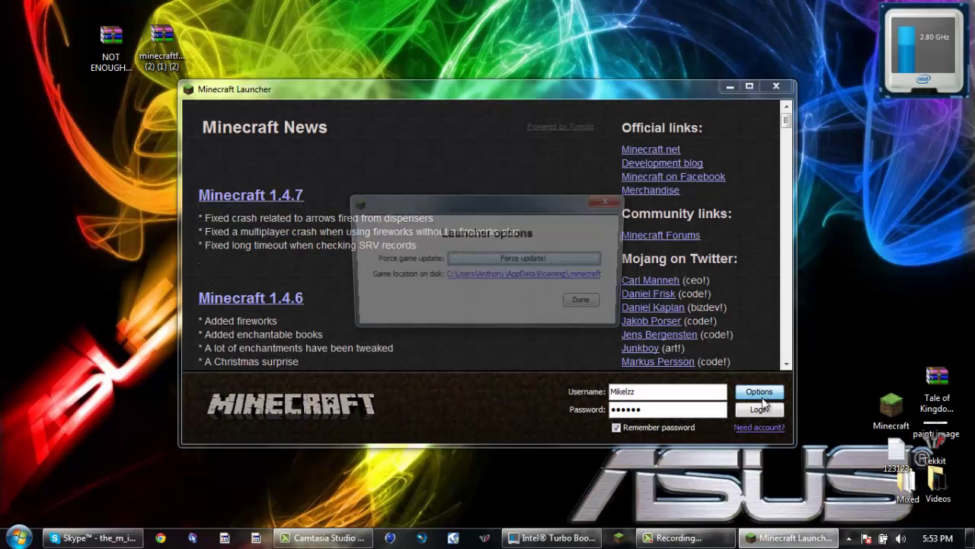
click(523, 258)
click(580, 300)
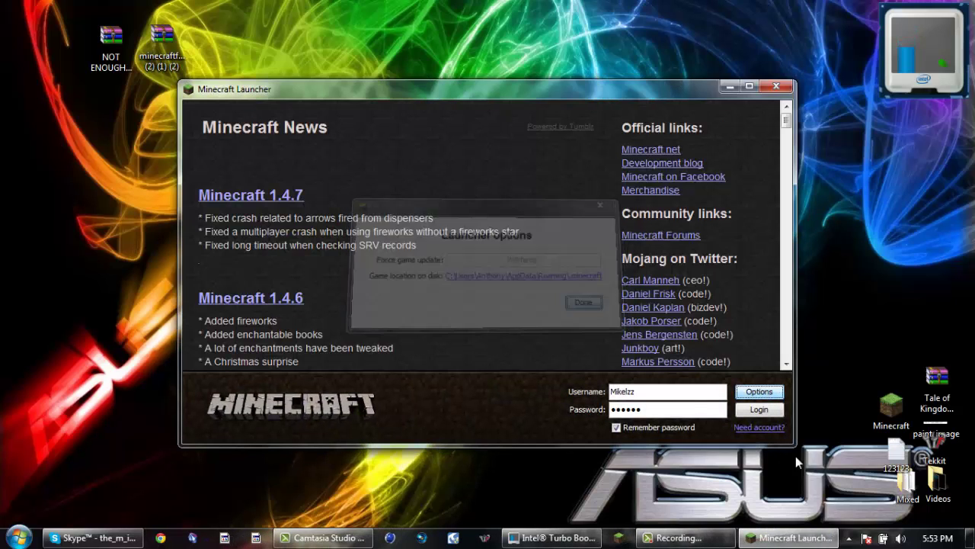
click(759, 409)
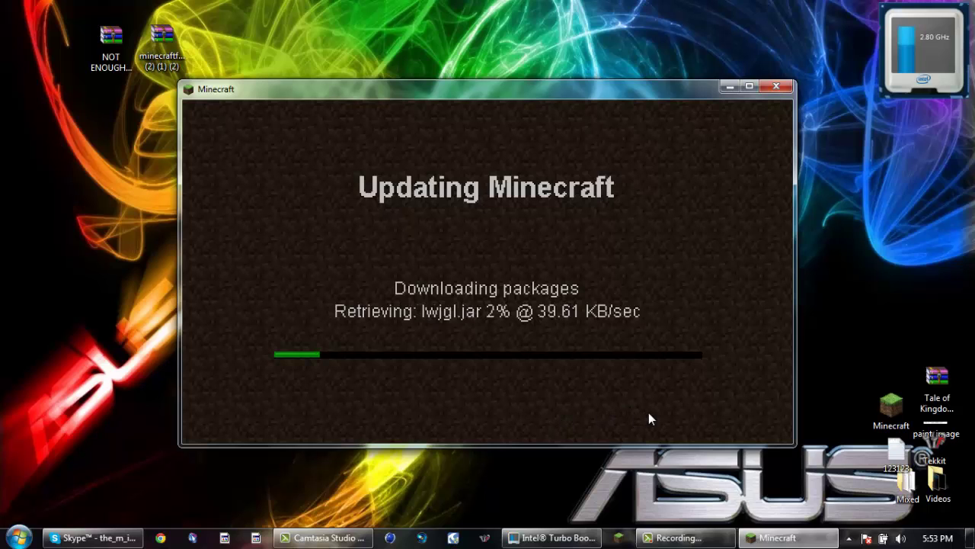
click(711, 543)
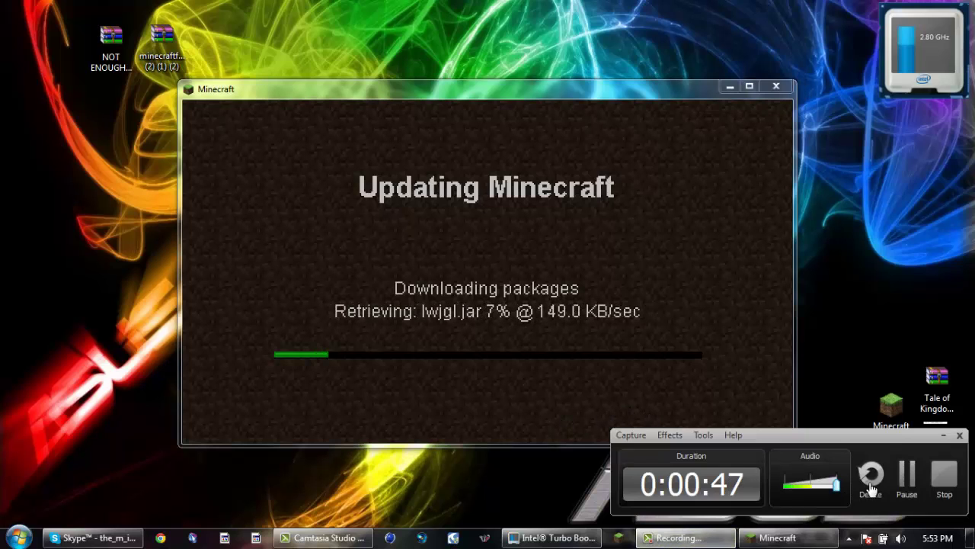
click(893, 487)
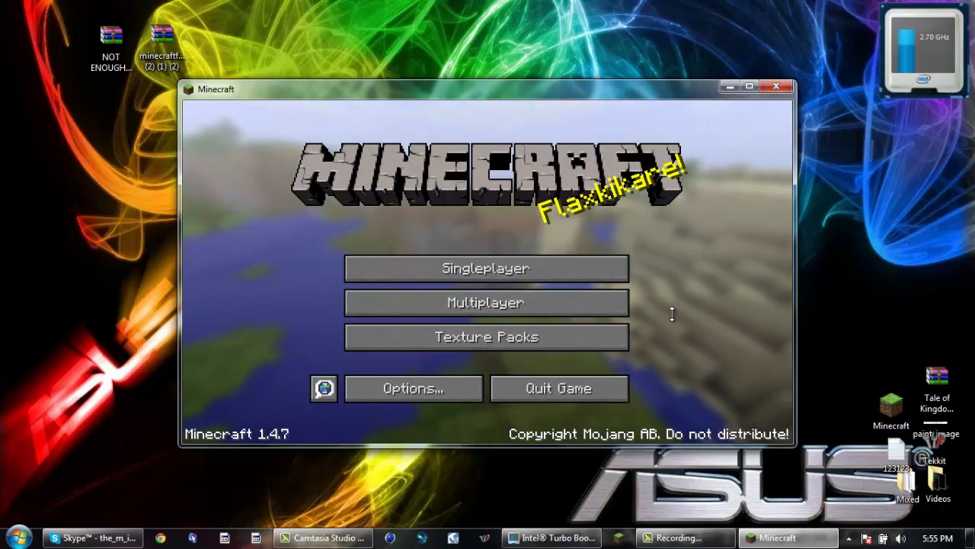
Quit the updated game and open the bin folder inside .minecraft, reached through %appdata%.
click(610, 393)
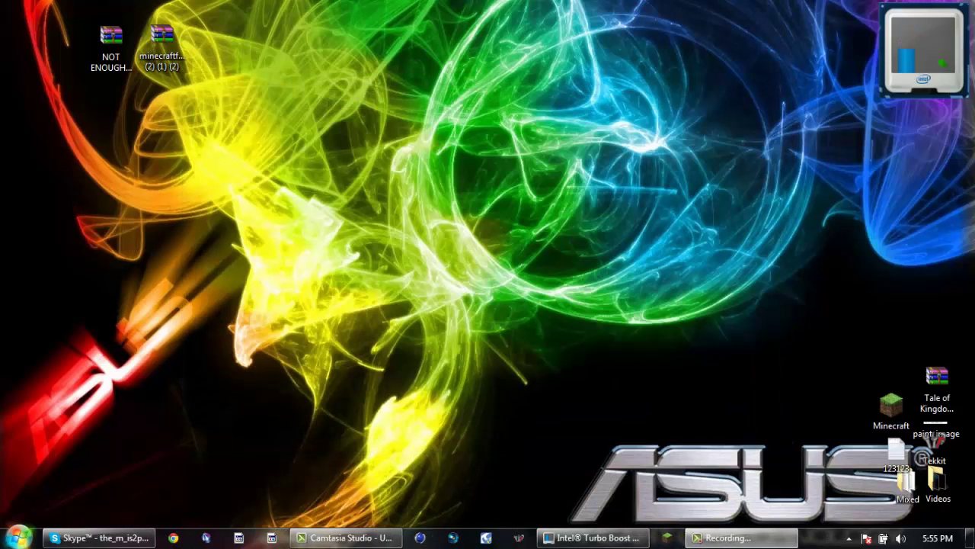
key(super)
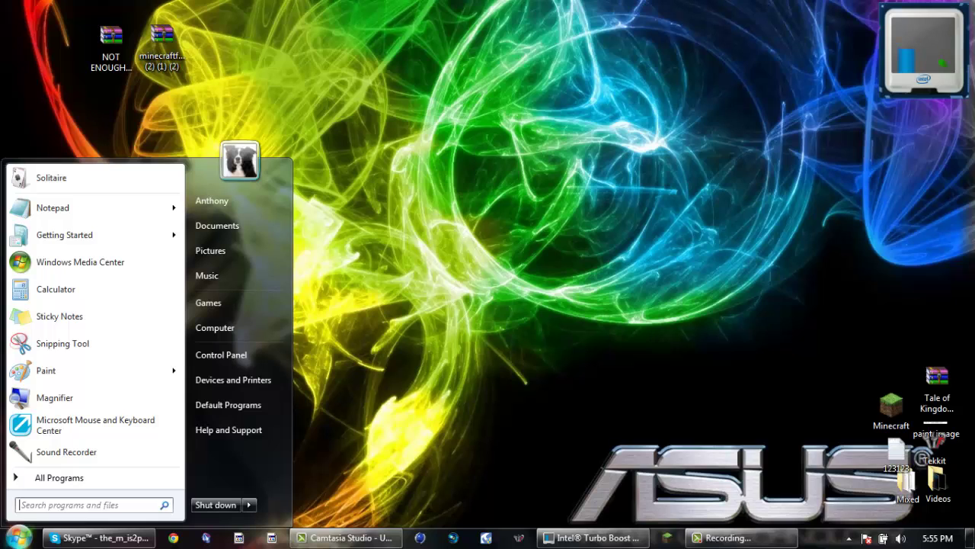
text(%appdata)
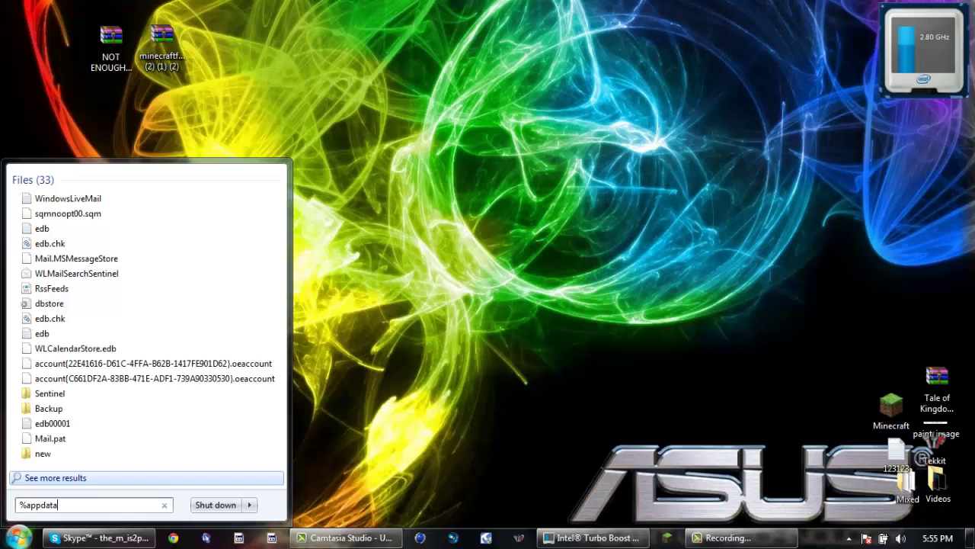
text(%)
key(Return)
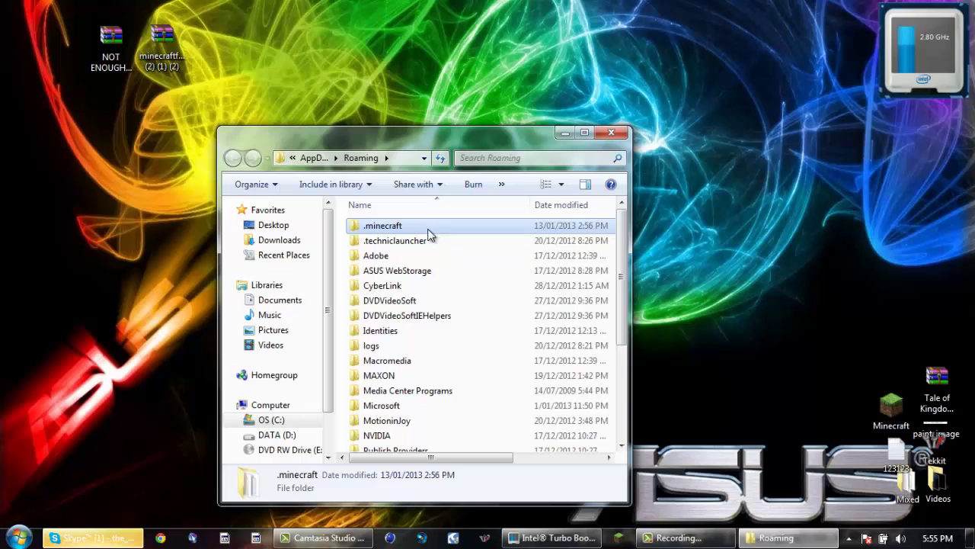
double_click(430, 227)
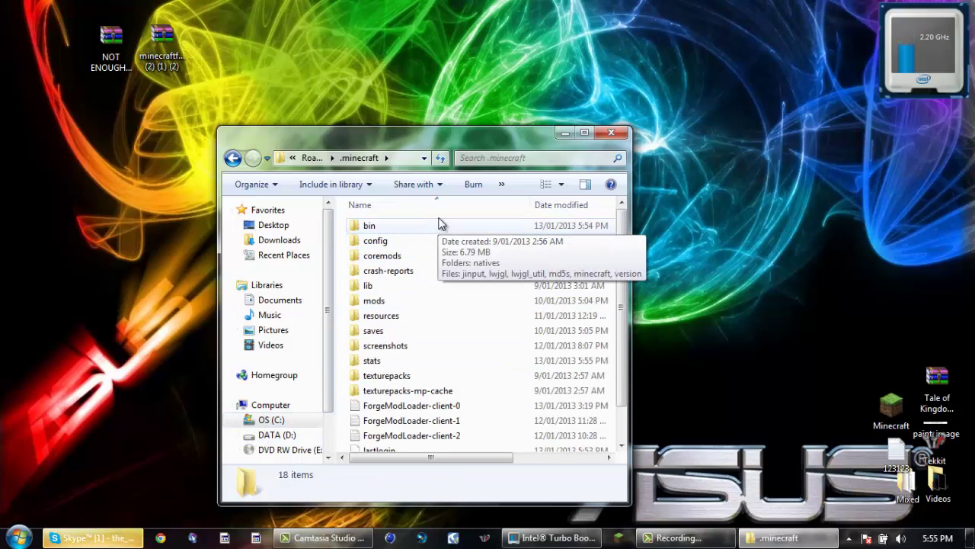
double_click(430, 226)
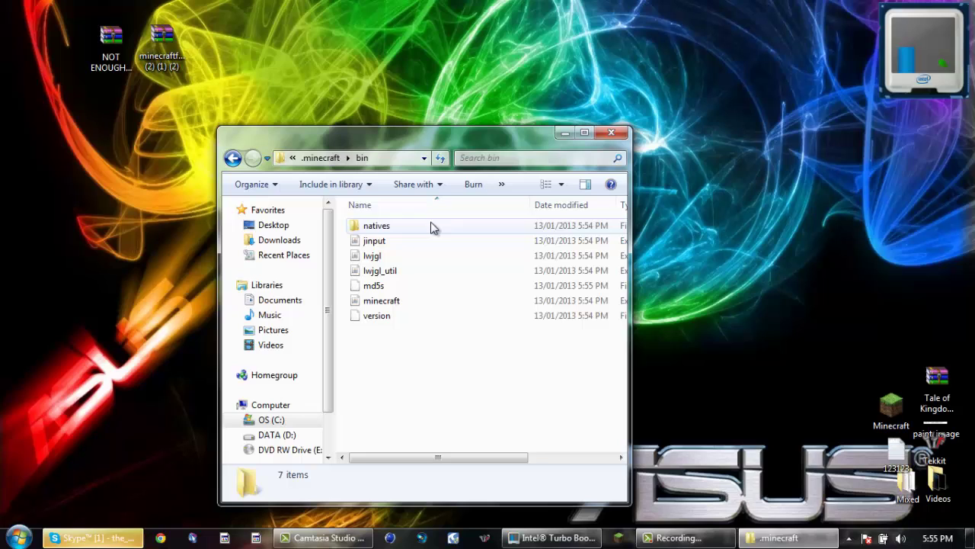
Open the minecraft jar from bin and the desktop's minecraftforge-universal-1.4.7-6.6.0.497 zip in WinRAR, with the two archive windows side by side.
right_click(396, 301)
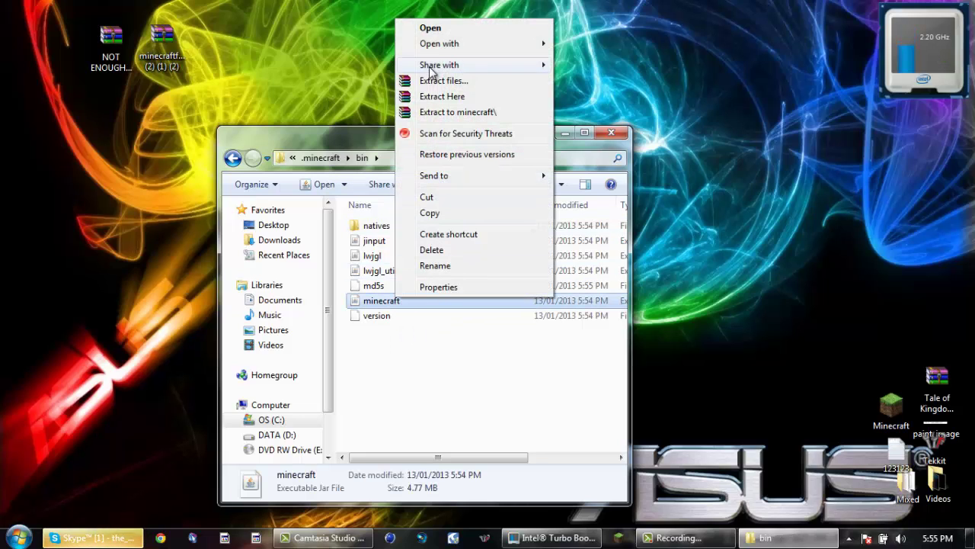
mouse_move(442, 46)
click(582, 60)
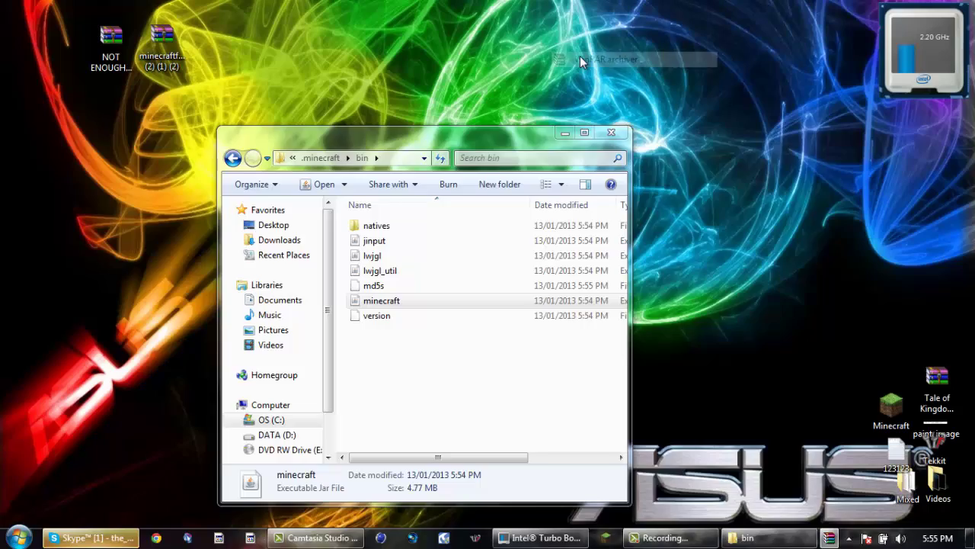
drag(551, 134, 973, 183)
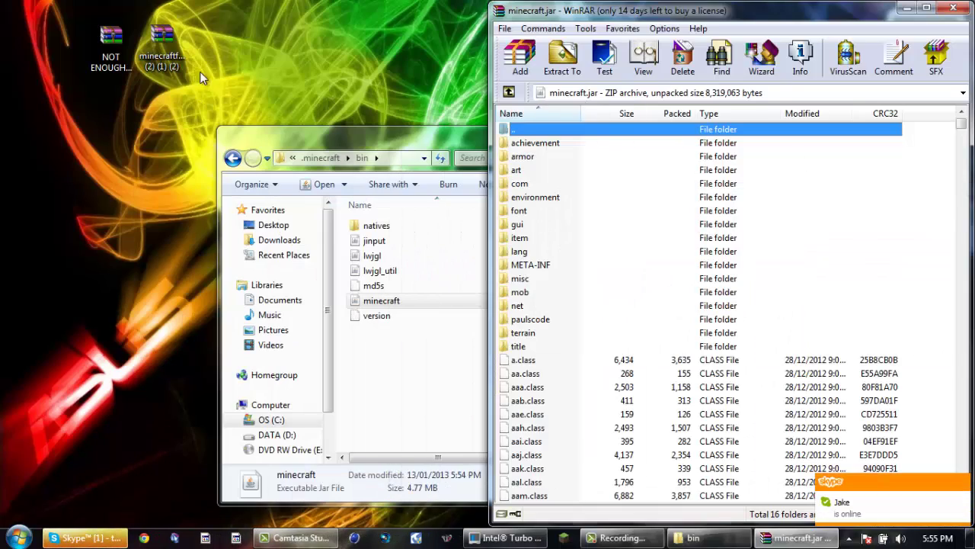
double_click(175, 67)
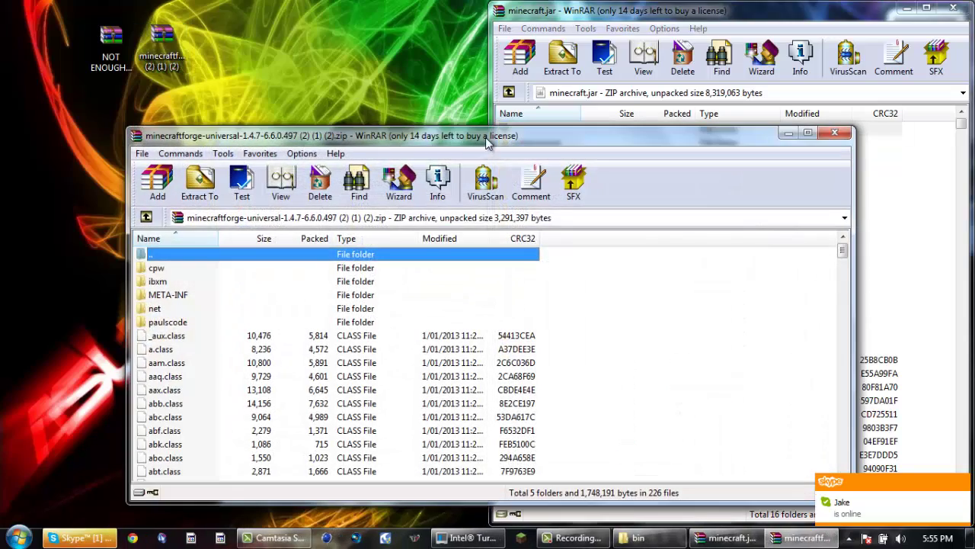
drag(485, 138, 3, 113)
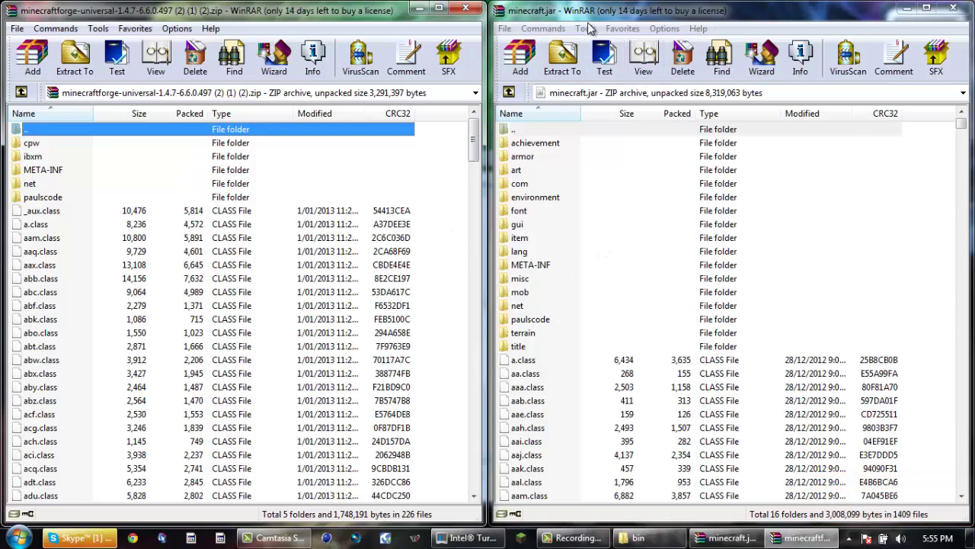
Delete the META-INF folder from minecraft.jar.
click(550, 265)
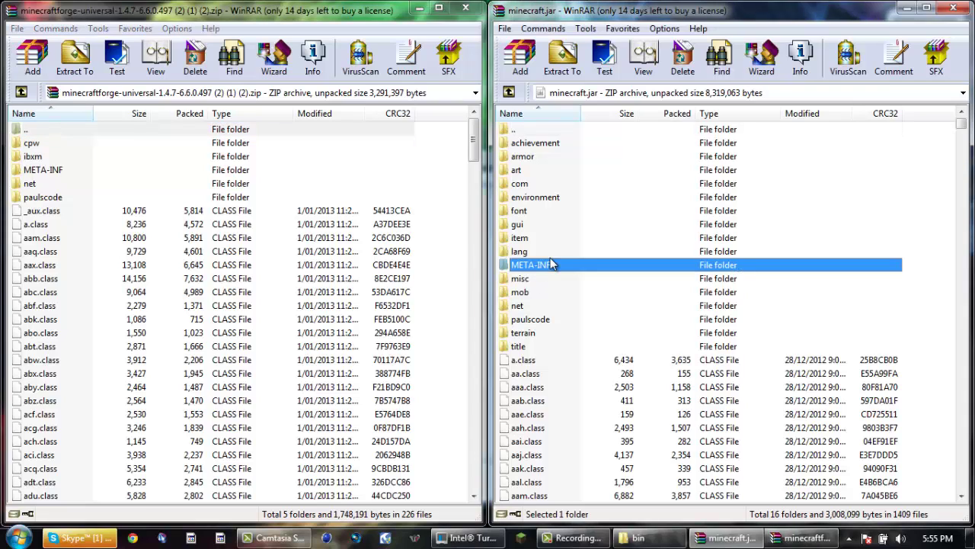
key(Delete)
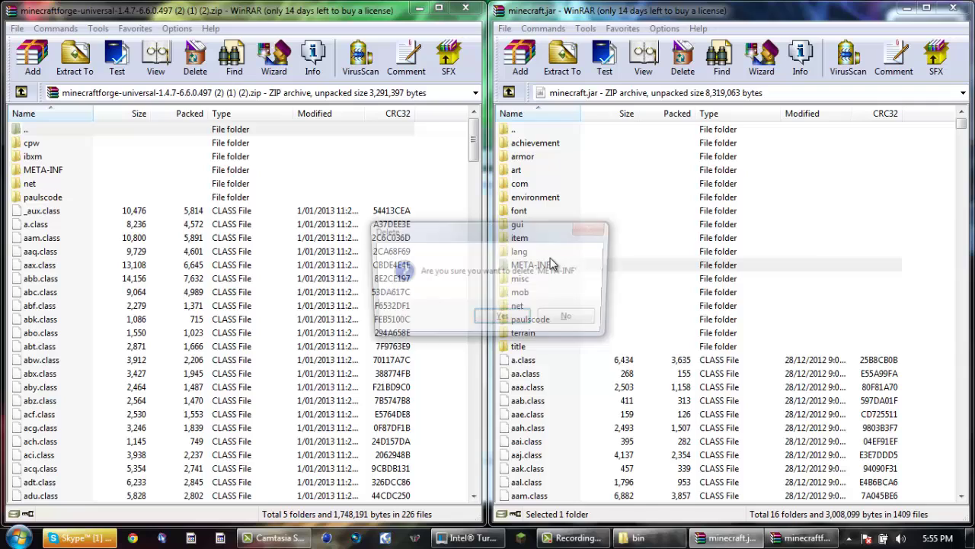
key(Return)
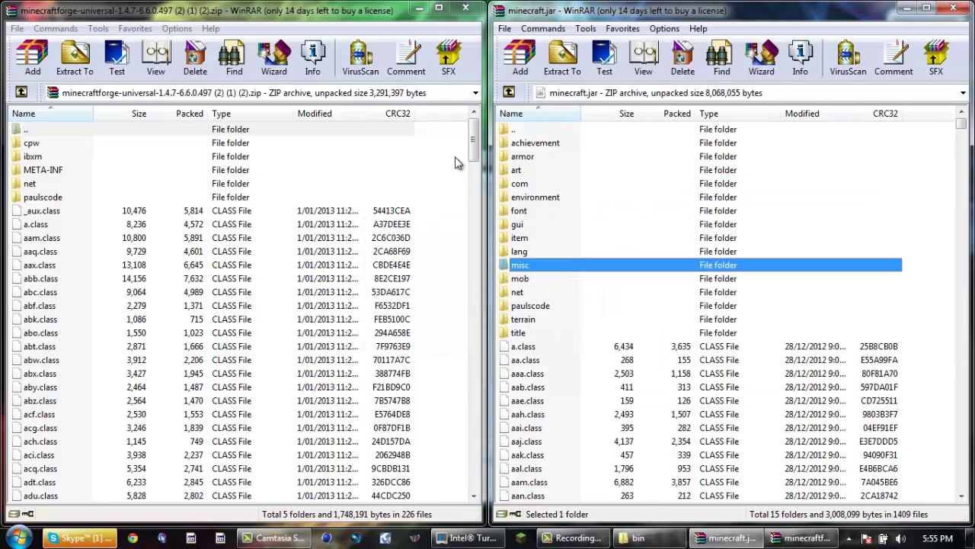
Add all files and folders of the Forge archive to minecraft.jar with Add and replace files, and close both archives.
key(ctrl+a)
click(221, 213)
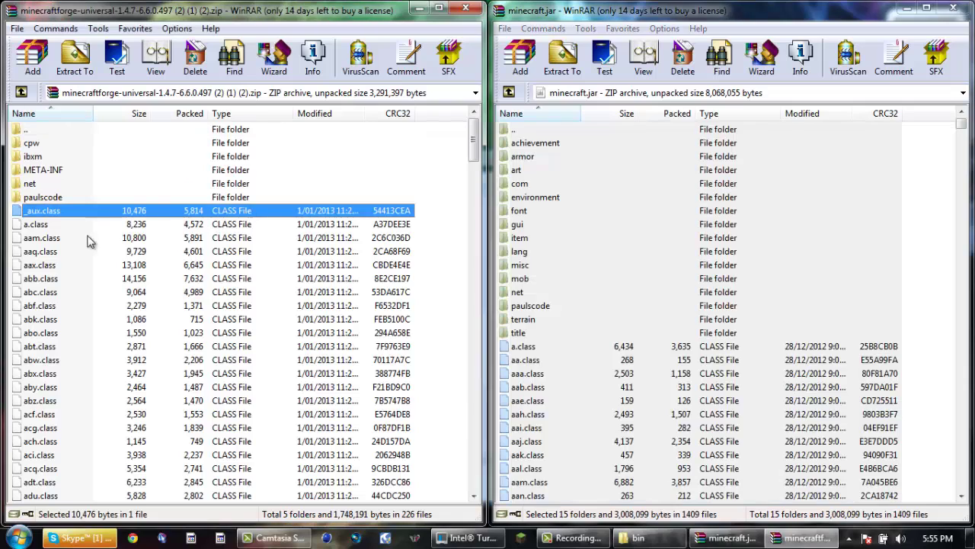
key(ctrl+a)
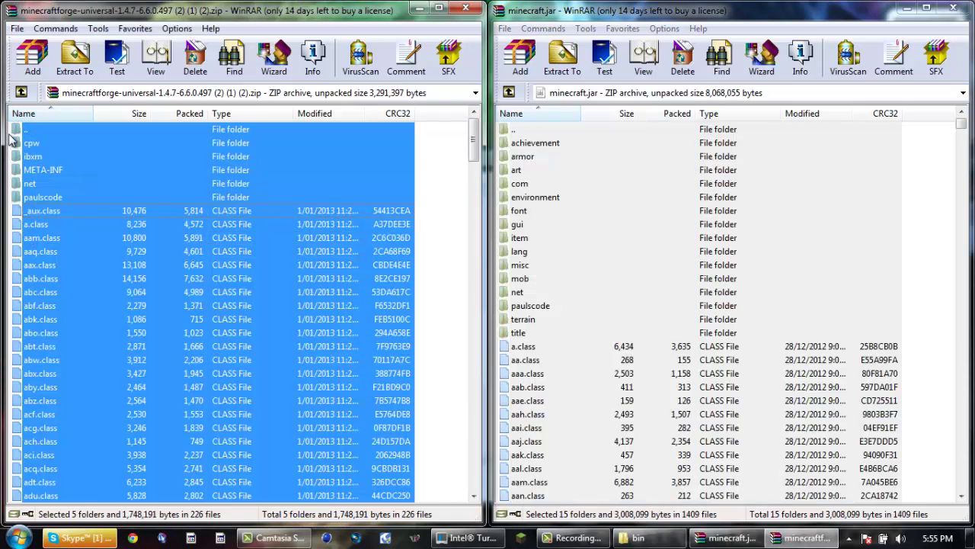
drag(42, 188, 926, 256)
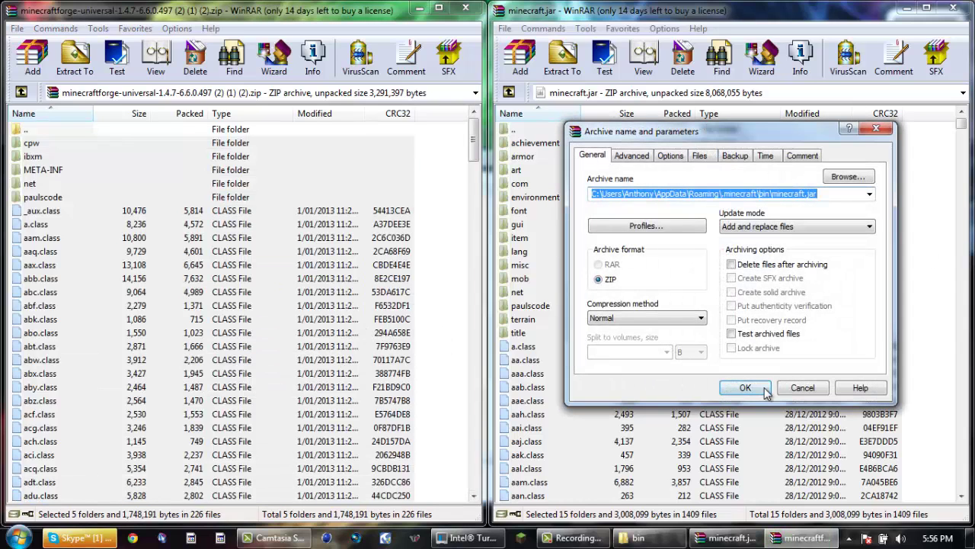
click(745, 387)
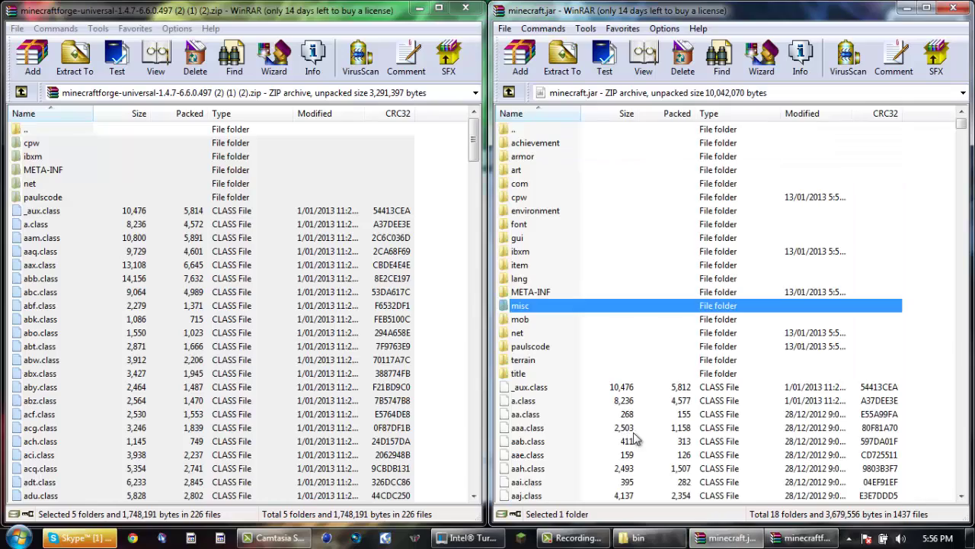
click(953, 8)
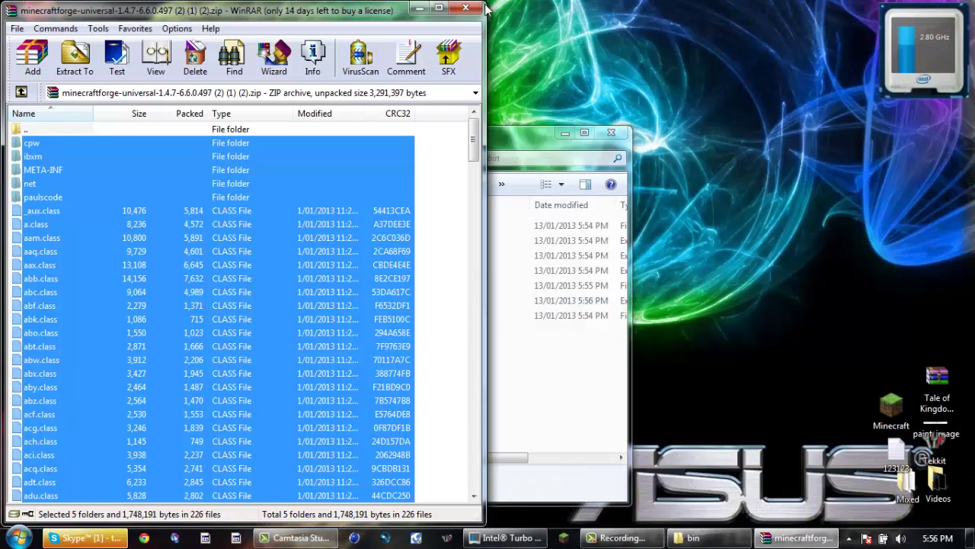
click(466, 10)
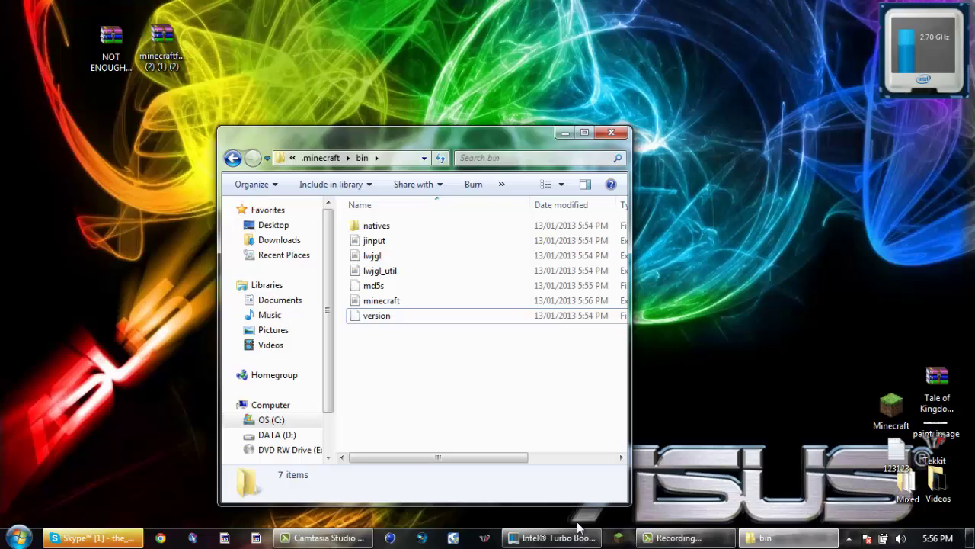
Restart Minecraft with the saved login to examine the full mod list, and quit the game.
click(622, 538)
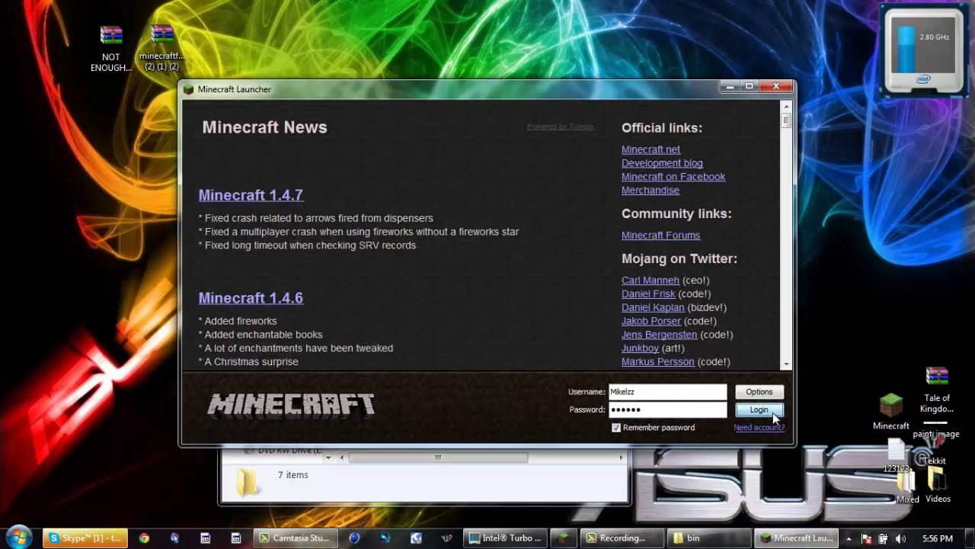
click(773, 412)
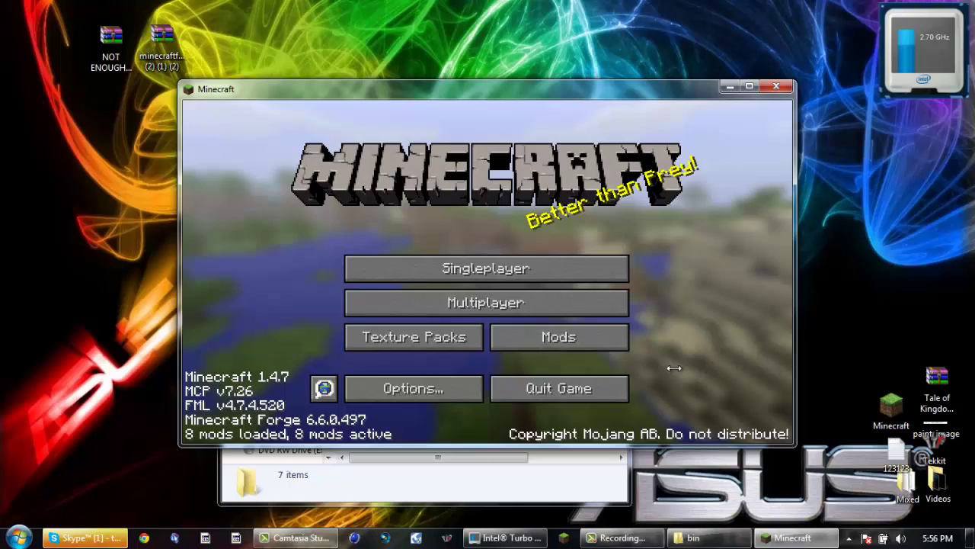
click(619, 343)
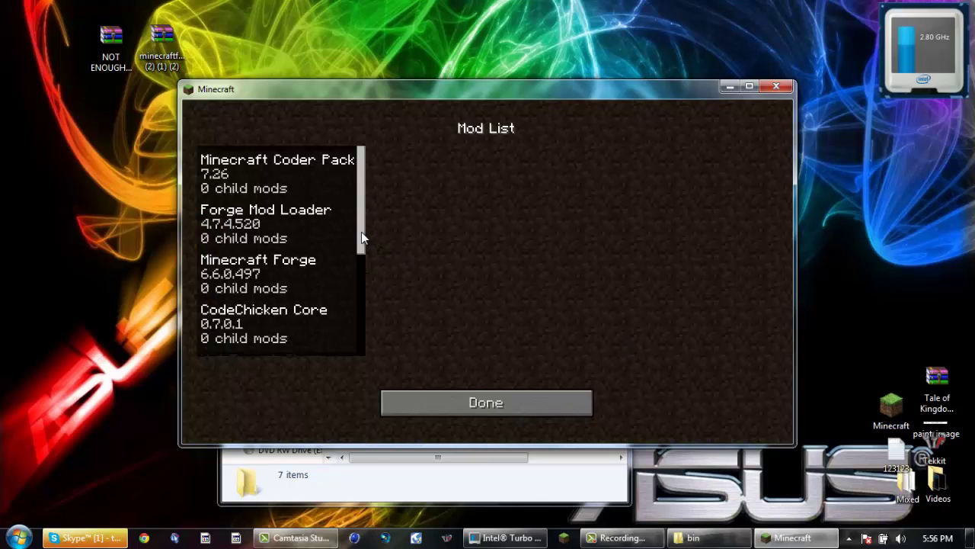
drag(362, 233, 343, 274)
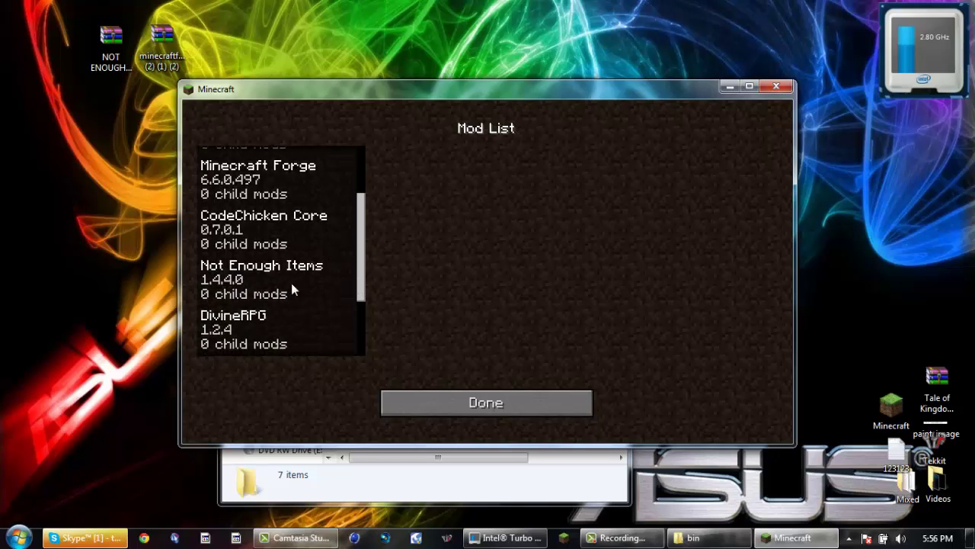
drag(362, 287, 370, 391)
click(423, 405)
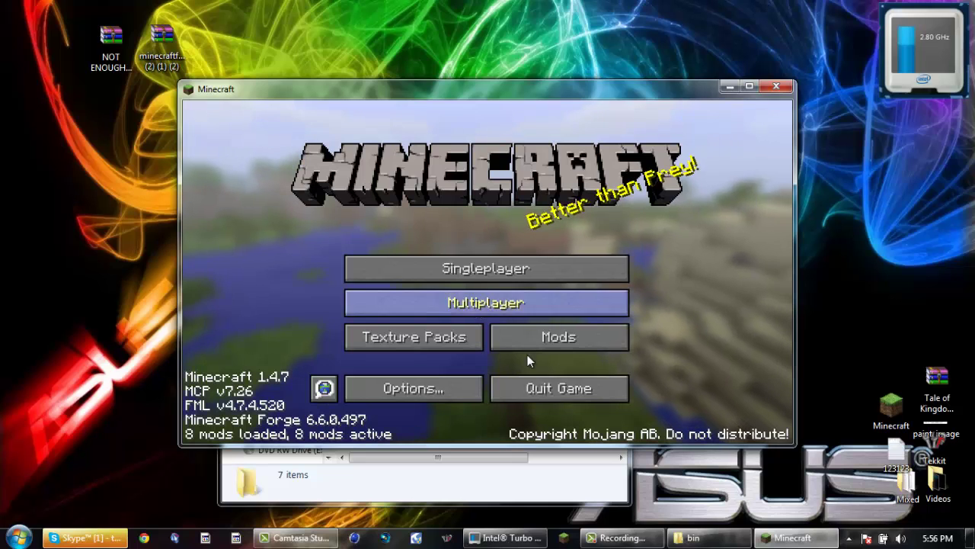
click(568, 389)
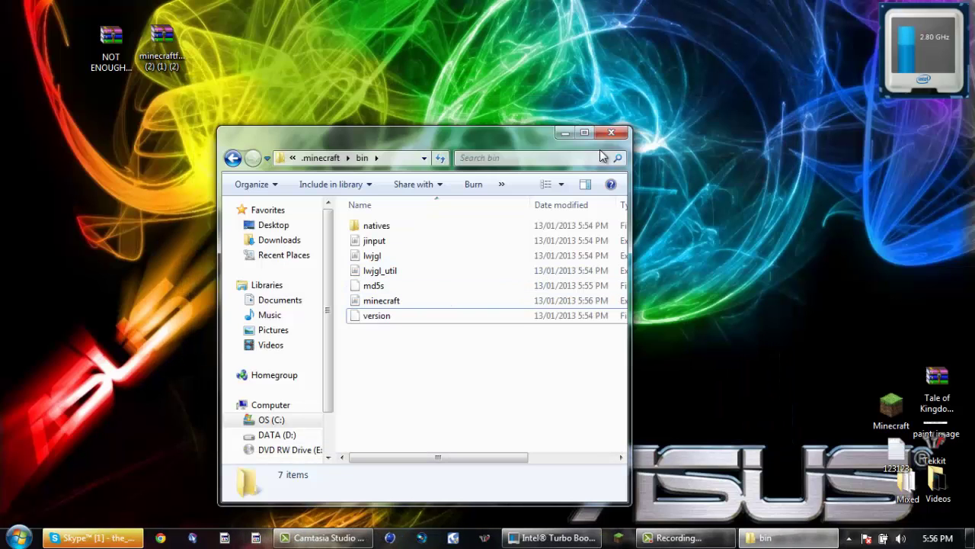
Go up from bin to the .minecraft folder and open its coremods folder.
click(318, 159)
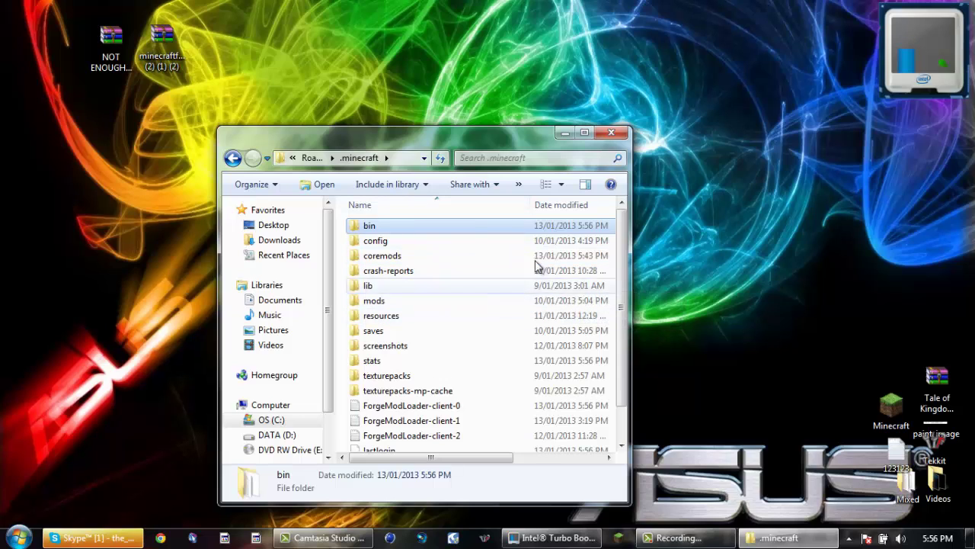
scroll(496, 355, down, 1)
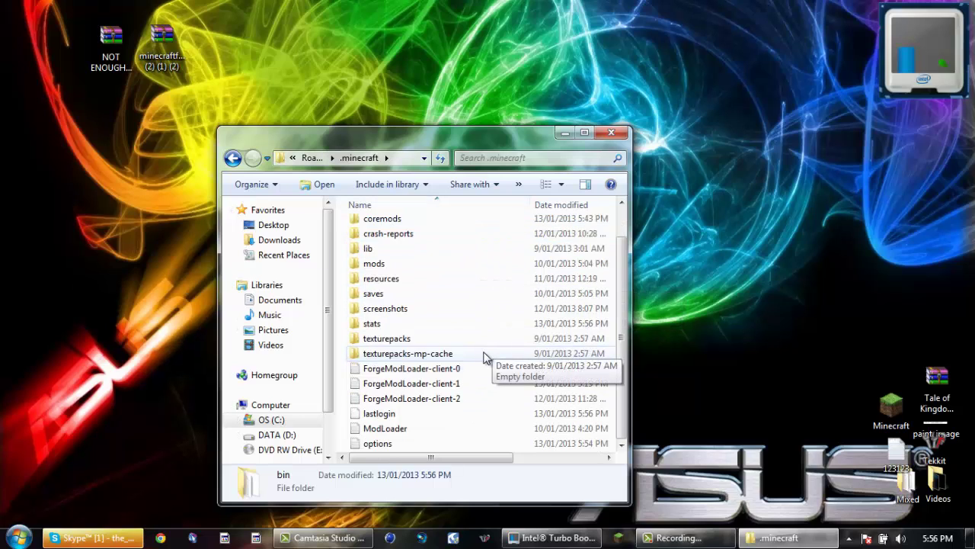
scroll(492, 355, up, 1)
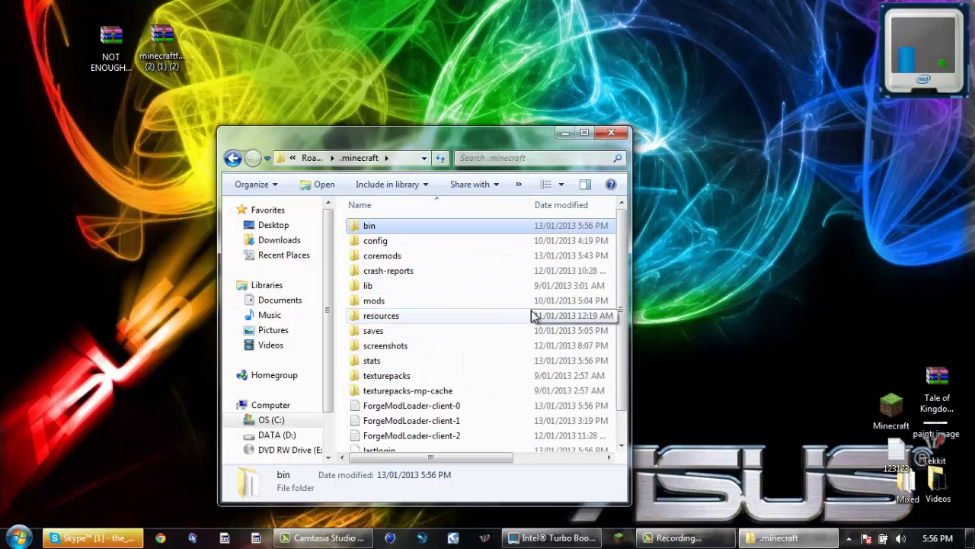
click(411, 302)
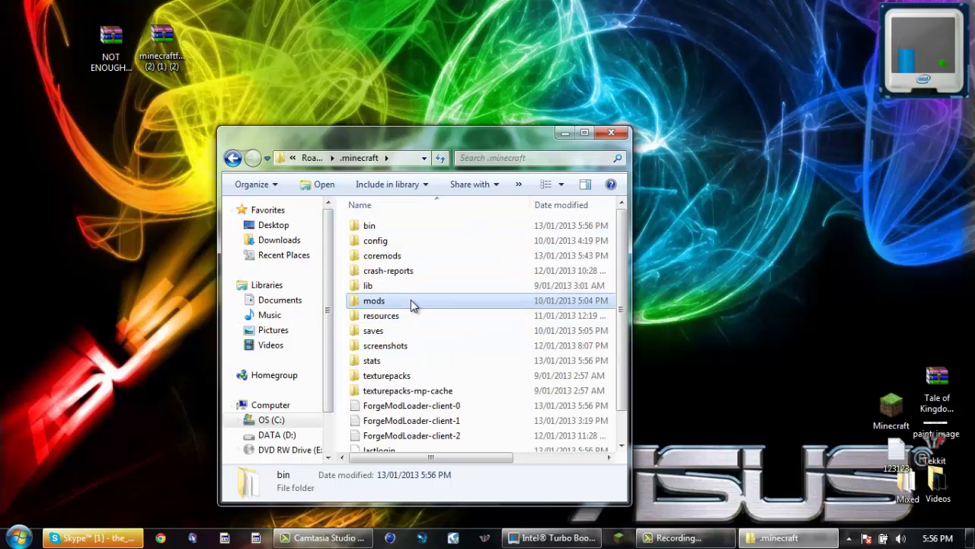
click(403, 259)
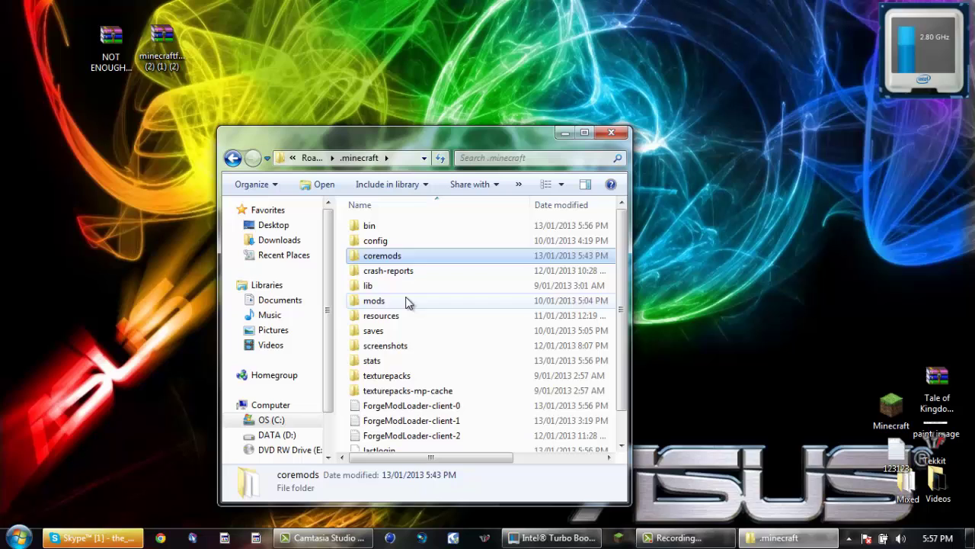
click(407, 299)
double_click(402, 259)
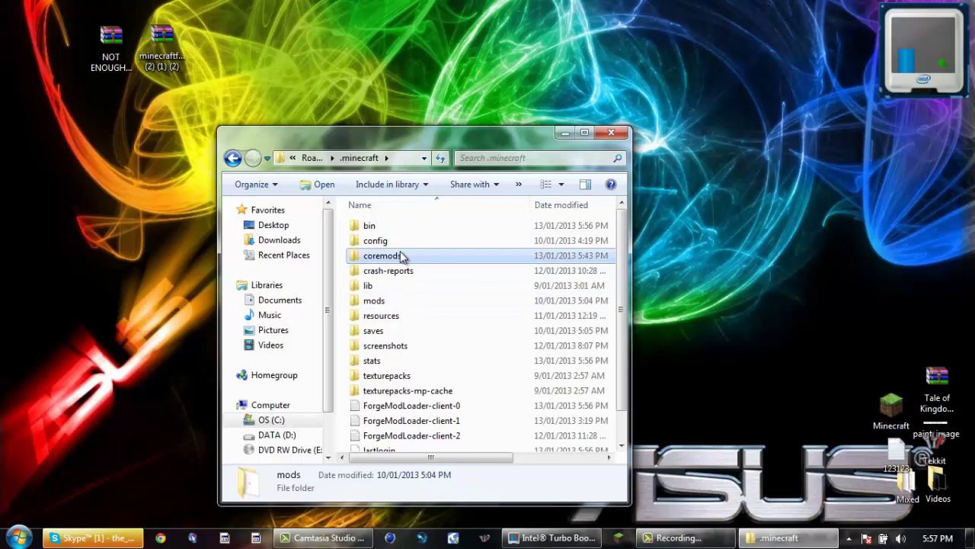
Extract the NOT ENOUGH ITEMS 1.4.7 archive onto the desktop, move NotEnoughItems 1.4.4.0 into coremods with replacement, and close the folder.
right_click(112, 45)
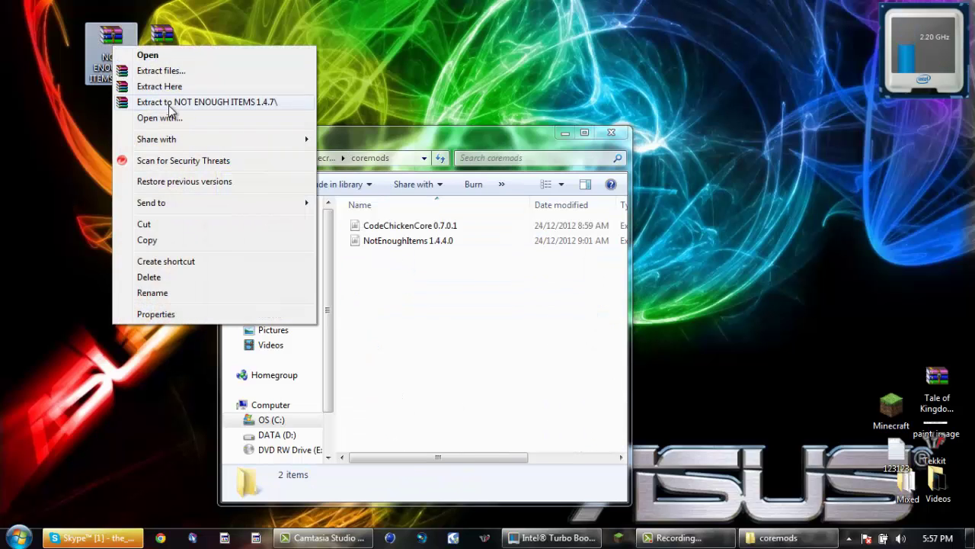
click(163, 85)
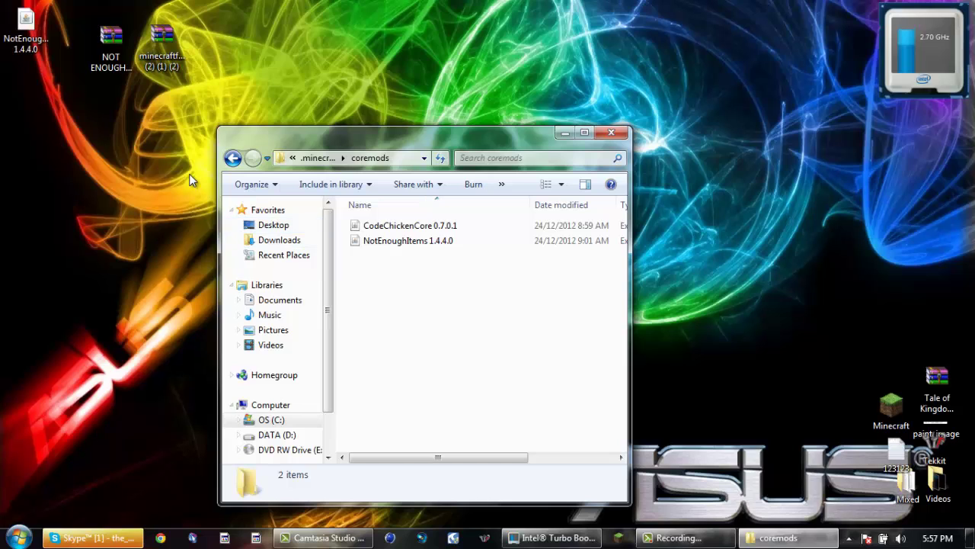
drag(42, 54, 470, 280)
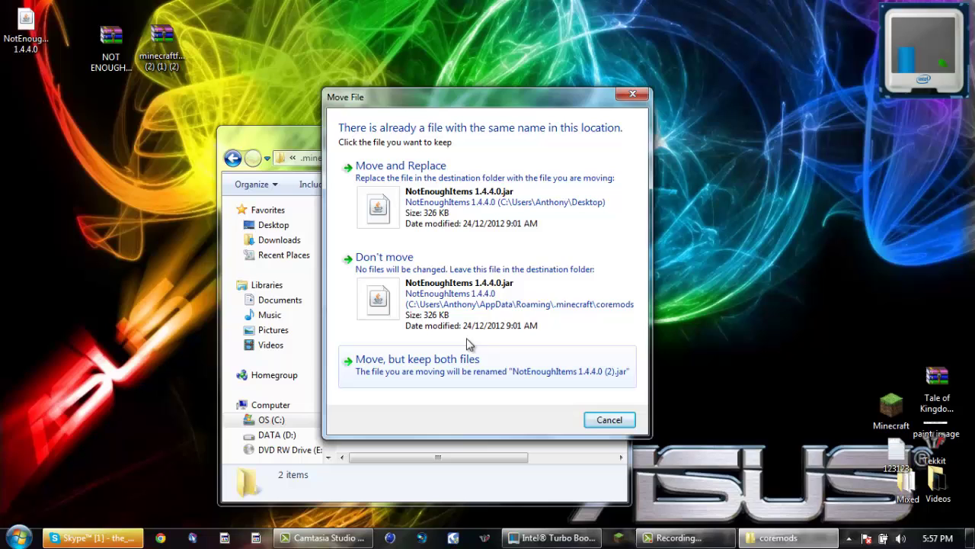
click(492, 221)
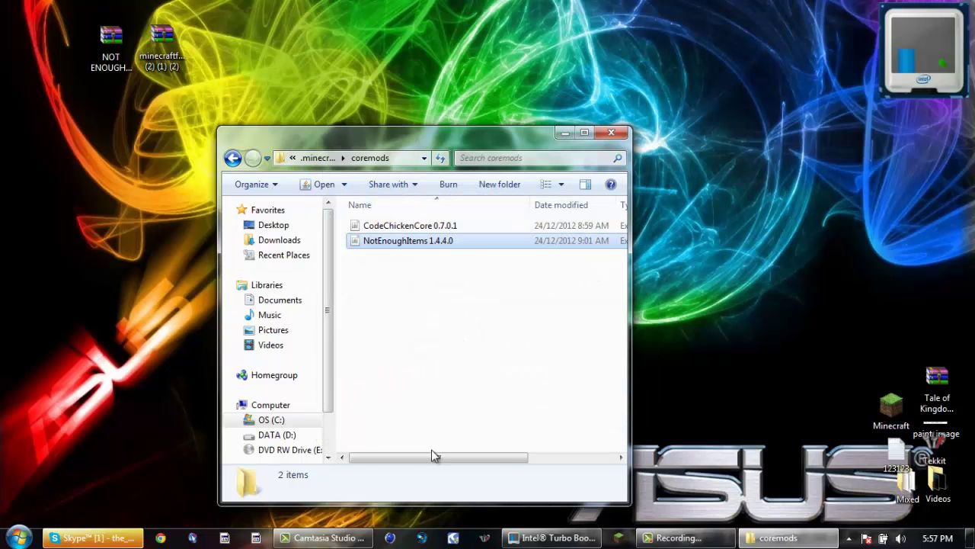
click(611, 132)
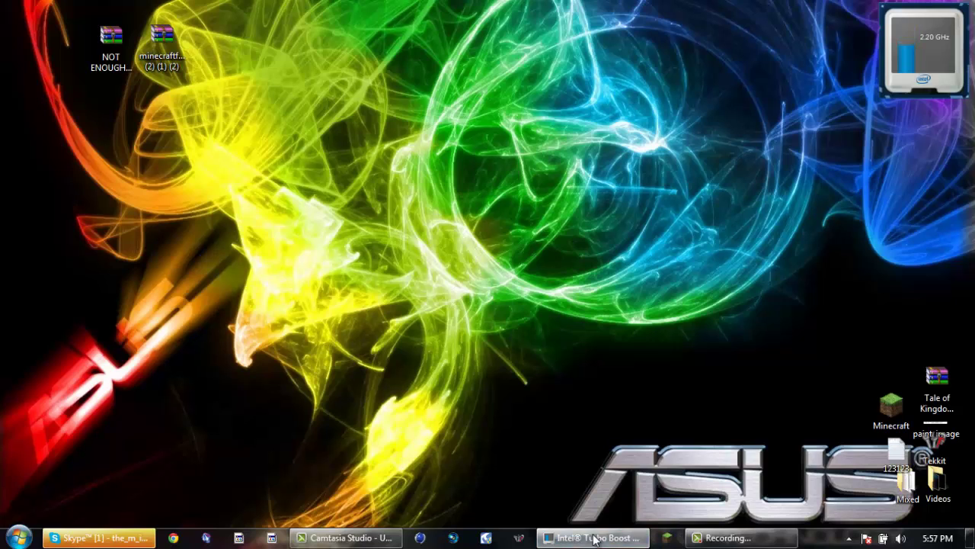
Launch Minecraft and load the singleplayer survival world My World.
click(664, 538)
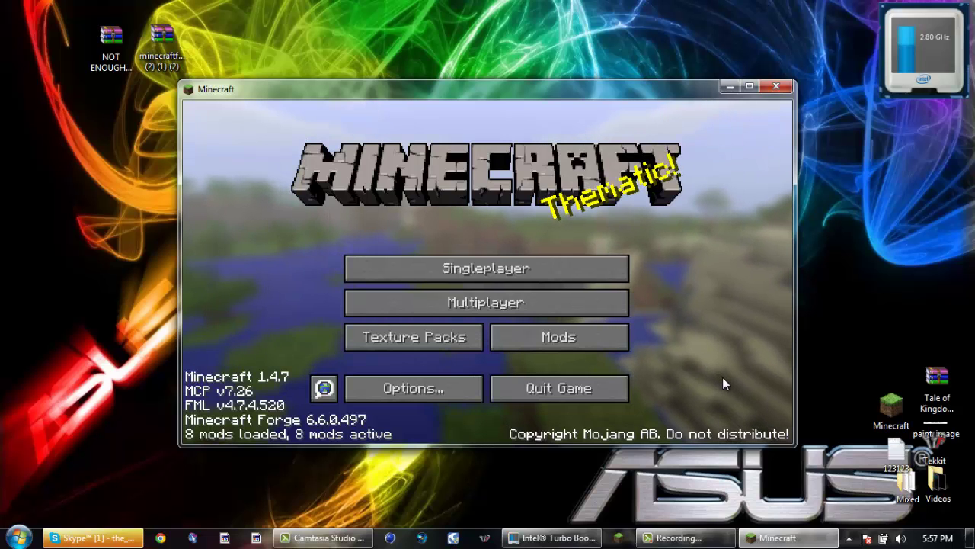
click(468, 268)
click(394, 215)
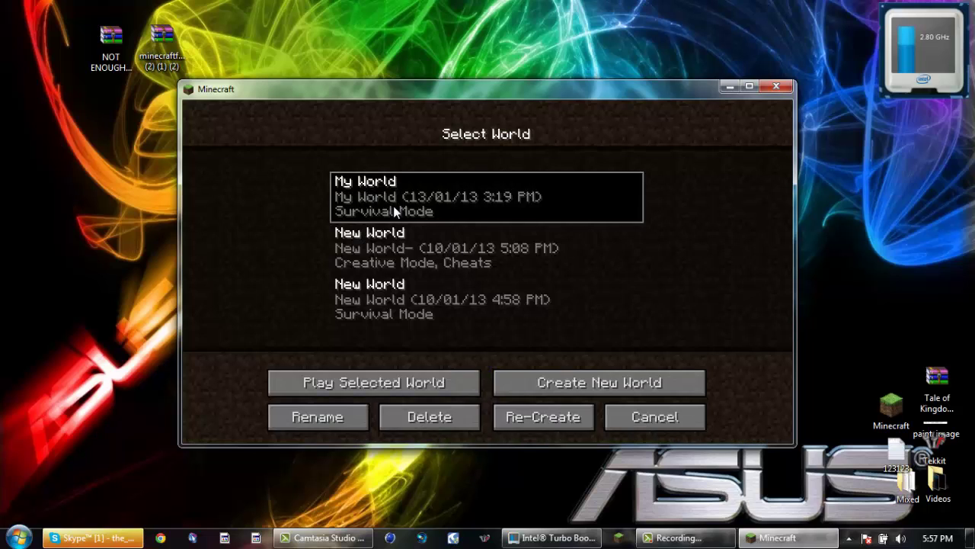
click(393, 215)
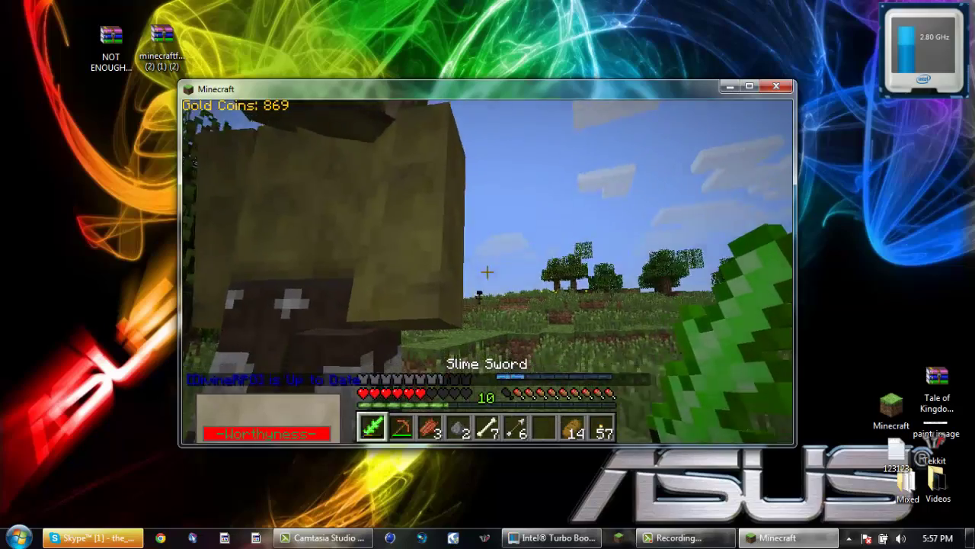
Attack the large creature beside the player repeatedly with the Slime Sword.
click(488, 272)
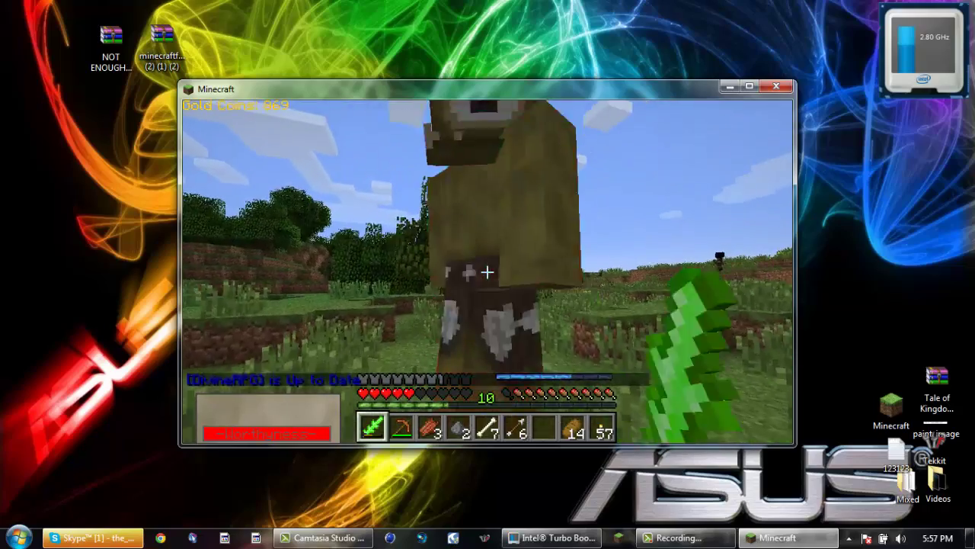
click(488, 272)
click(488, 271)
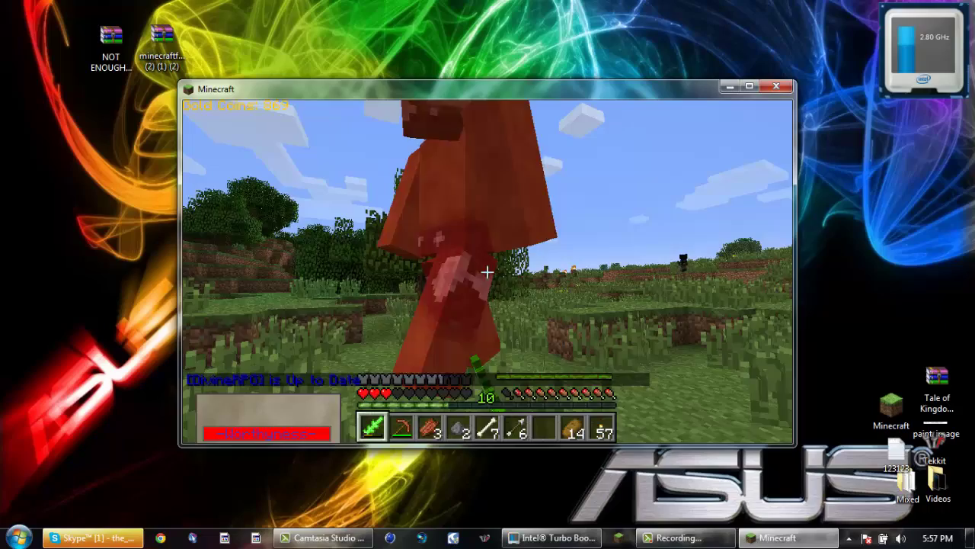
click(488, 271)
click(488, 271)
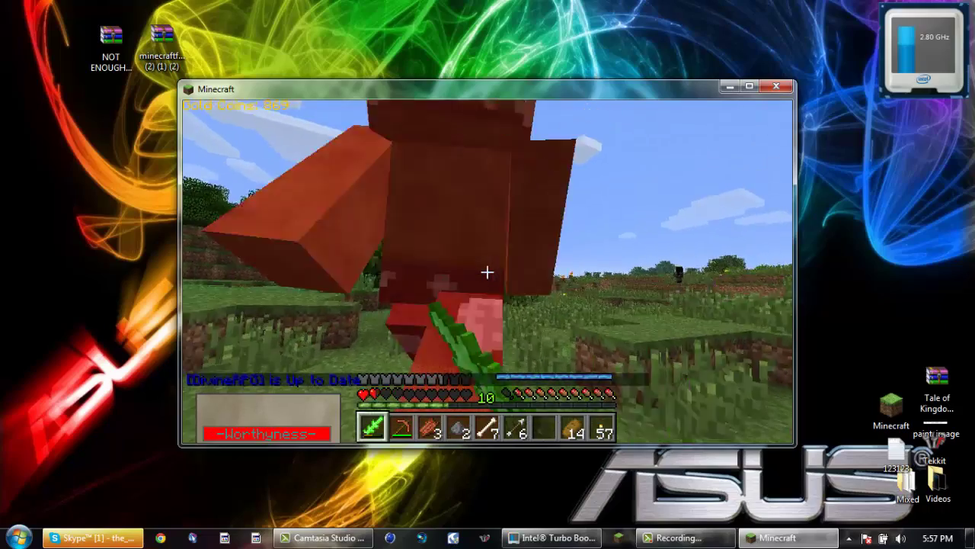
click(487, 271)
click(488, 272)
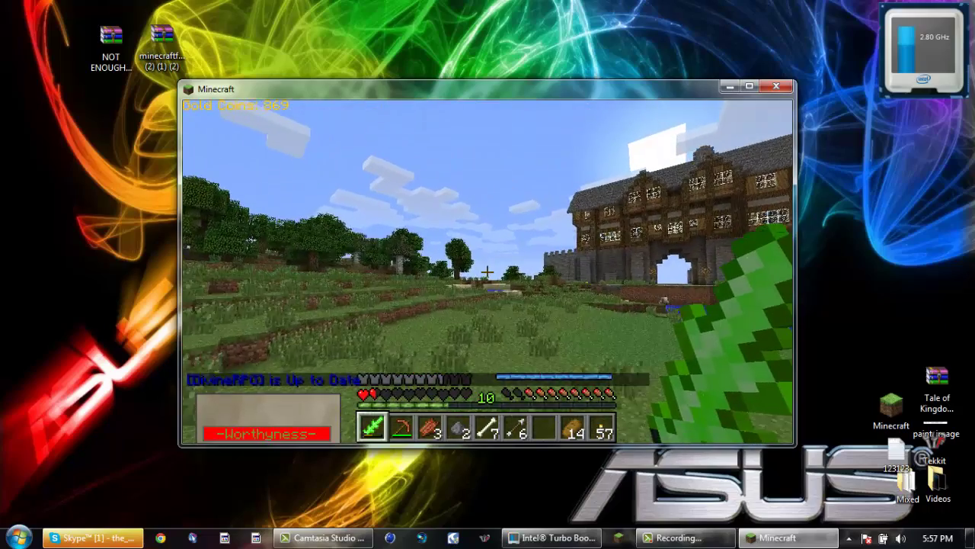
Walk across the grass to the castle entrance and check the inventory screen briefly.
key(w)
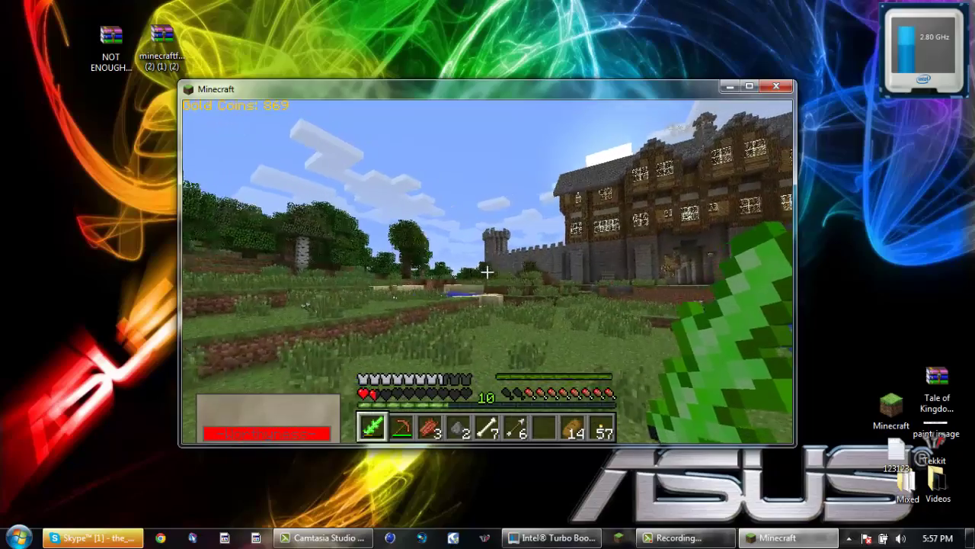
key(w)
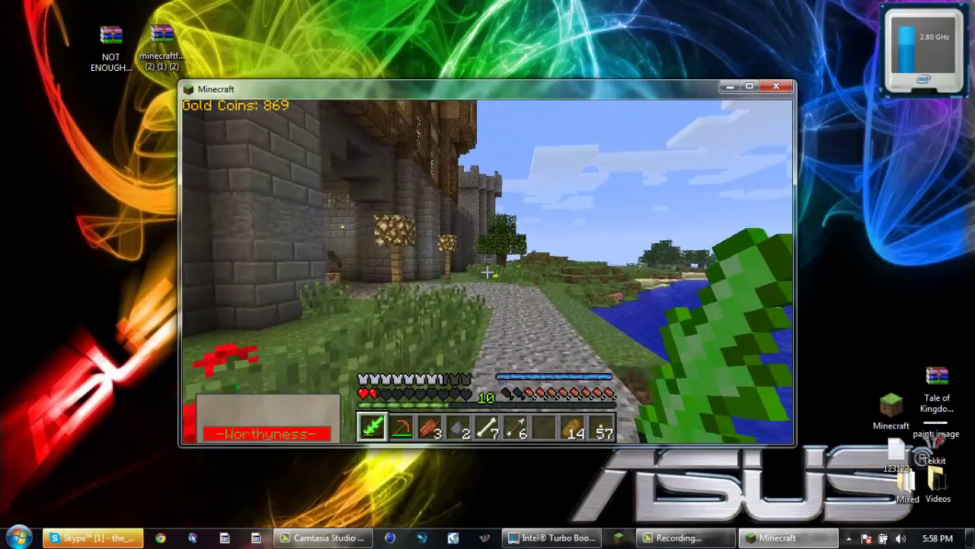
key(e)
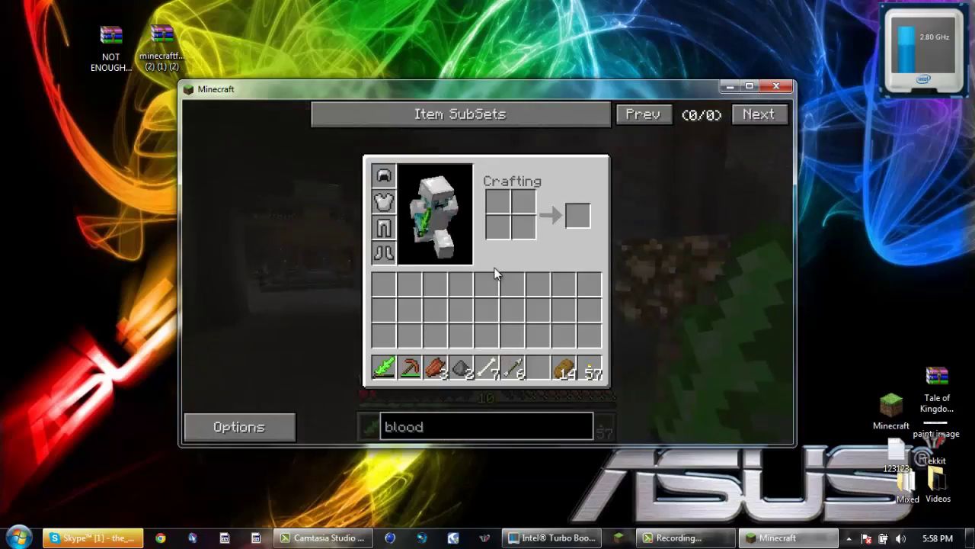
key(e)
Advance into the castle gateway and strike the archer there with the Slime Sword.
key(w)
key(w)
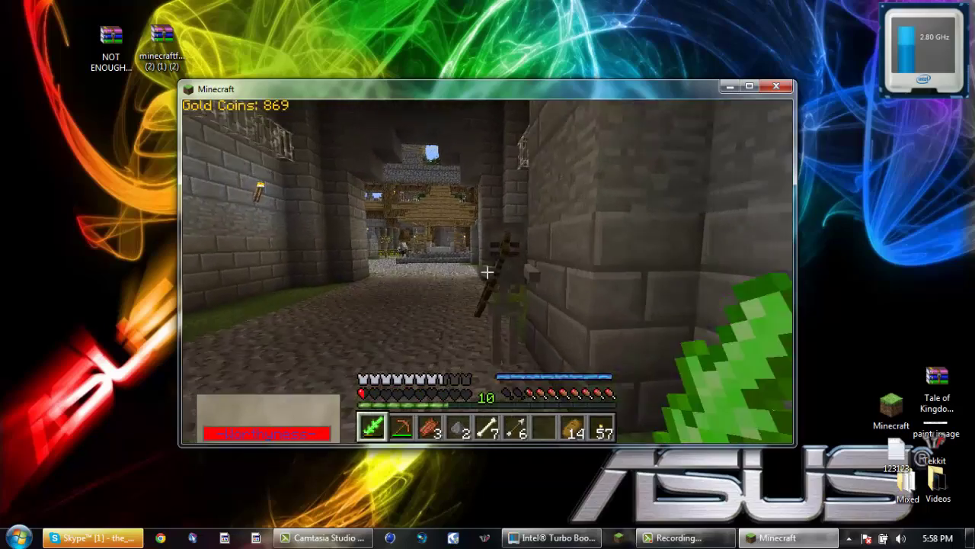
click(487, 272)
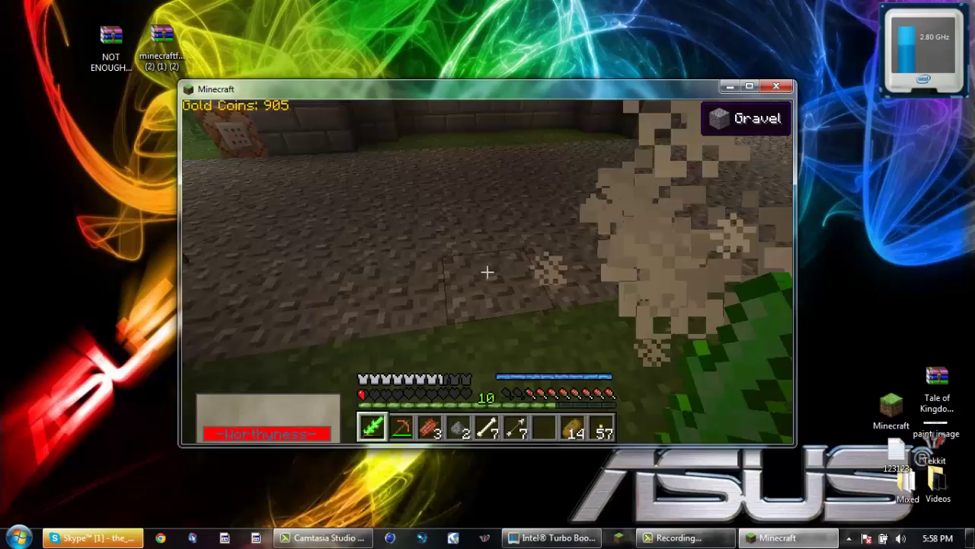
Eat one Bread from the hotbar and switch back to the Slime Sword.
key(6)
scroll(486, 272, down, 2)
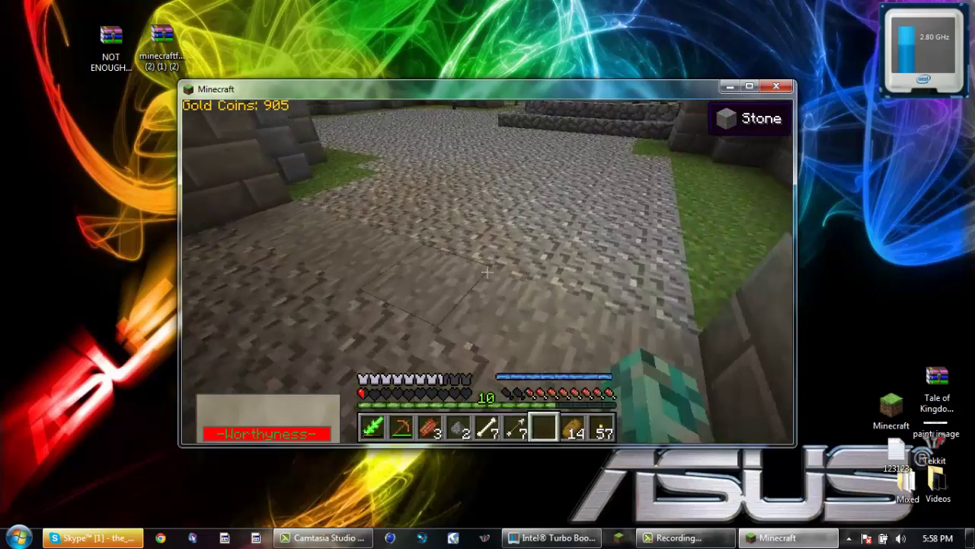
right_click(487, 272)
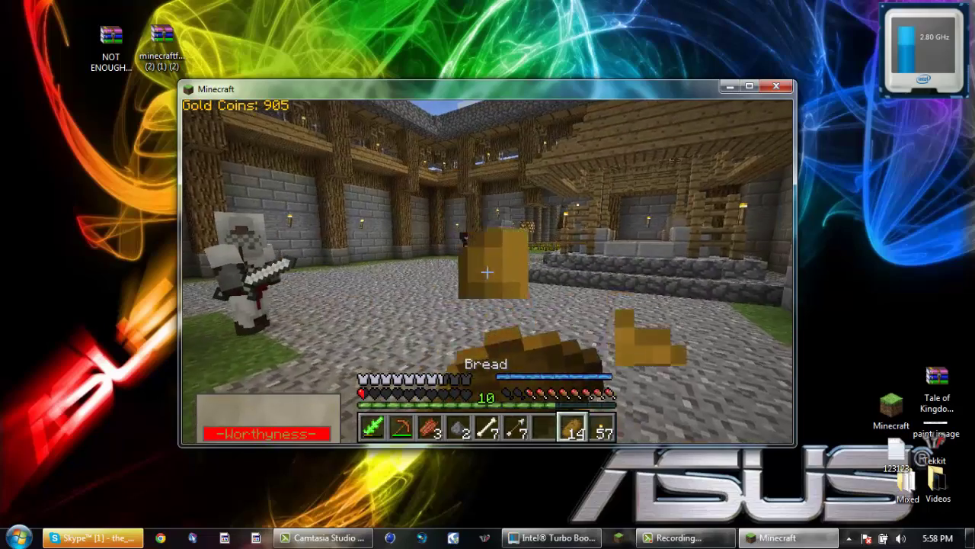
key(1)
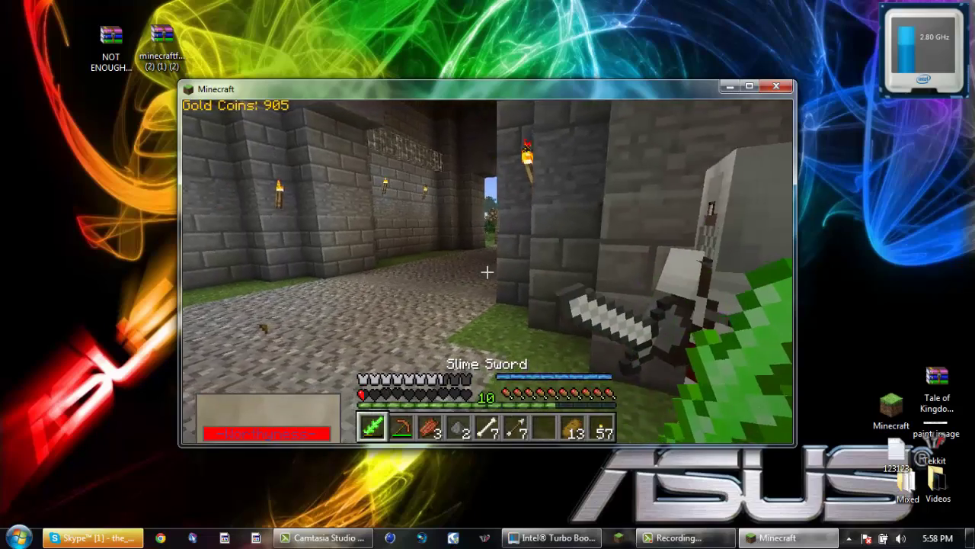
Open the inventory, clear the item search text to list all items, and maximize the game window.
key(e)
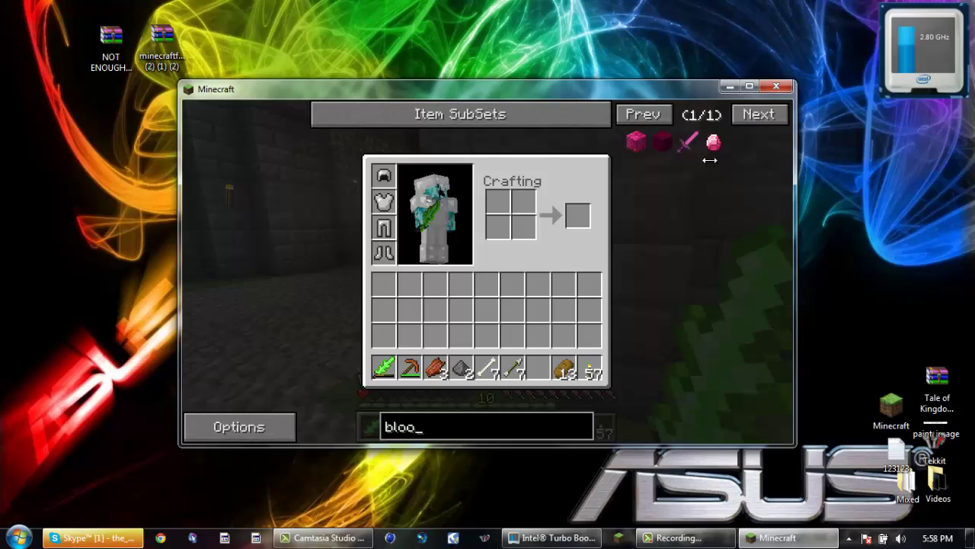
key(BackSpace)
key(BackSpace)
key(BackSpace)
key(BackSpace)
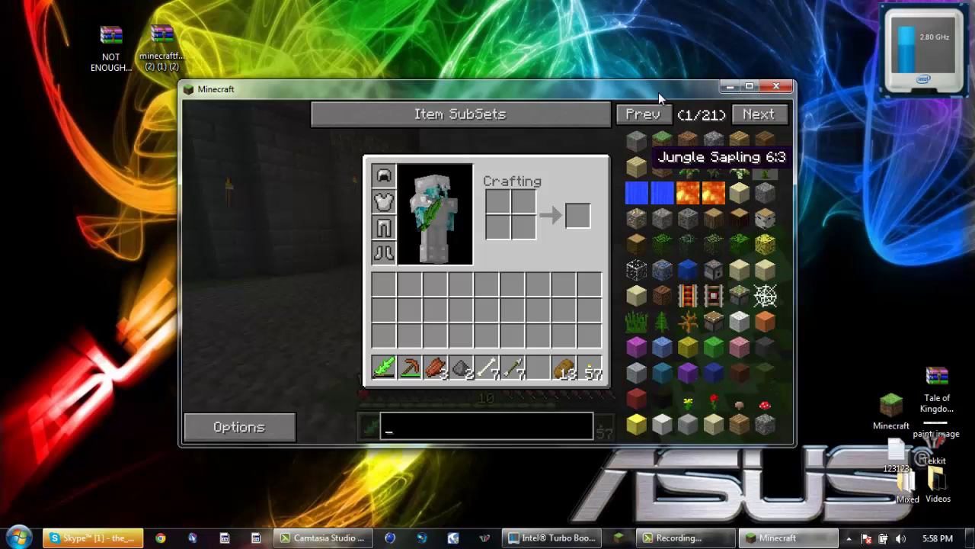
double_click(658, 92)
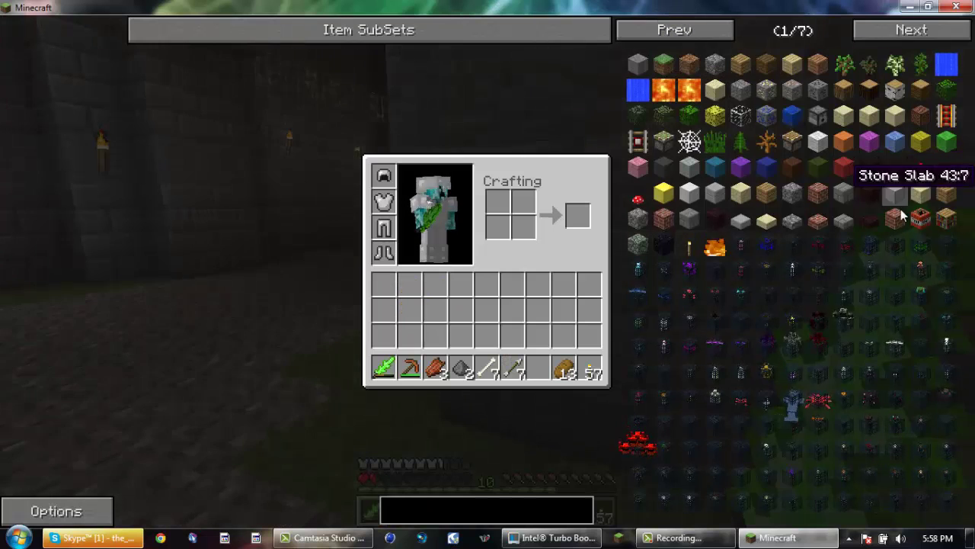
Page back and forth through the Not Enough Items list to examine the available blocks and items.
scroll(900, 216, down, 2)
scroll(895, 225, down, 1)
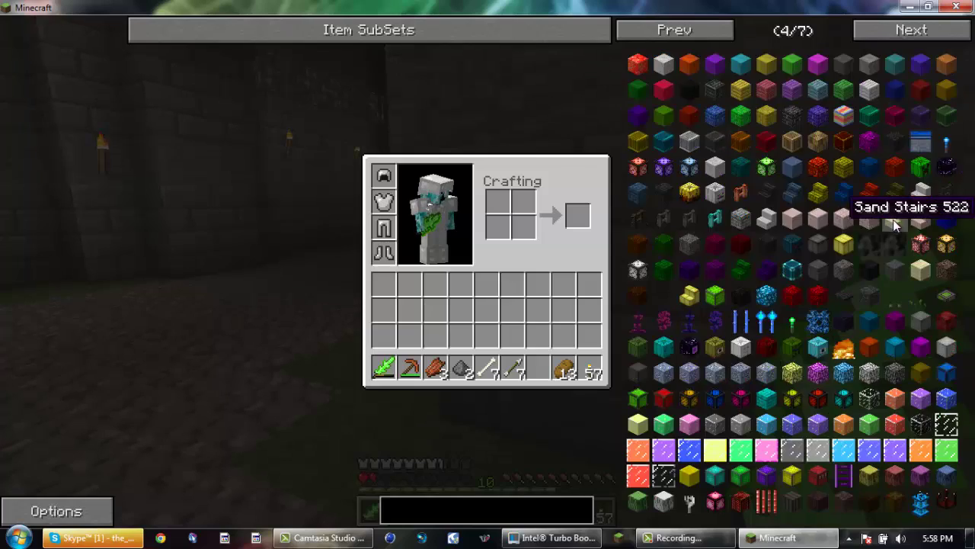
scroll(897, 225, down, 4)
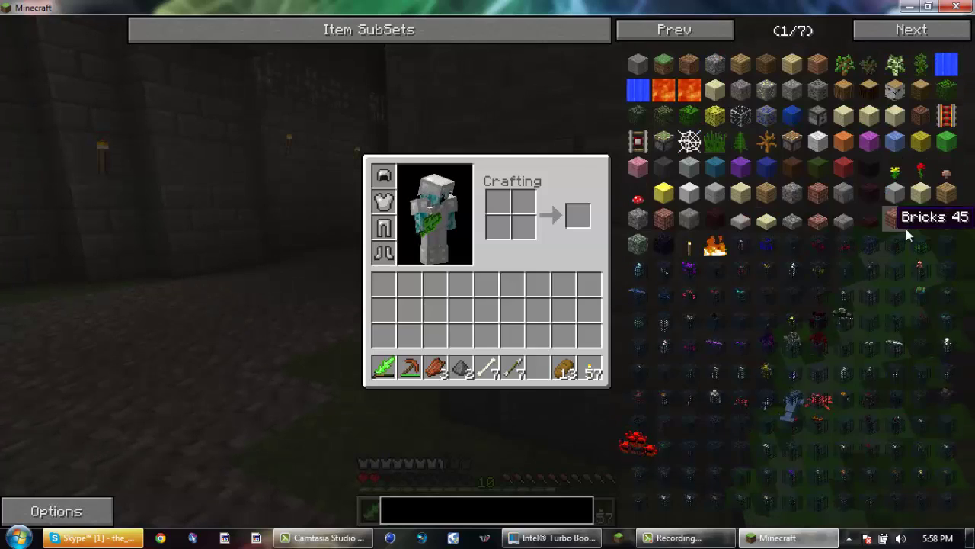
scroll(906, 228, up, 1)
scroll(915, 275, down, 1)
scroll(811, 373, up, 1)
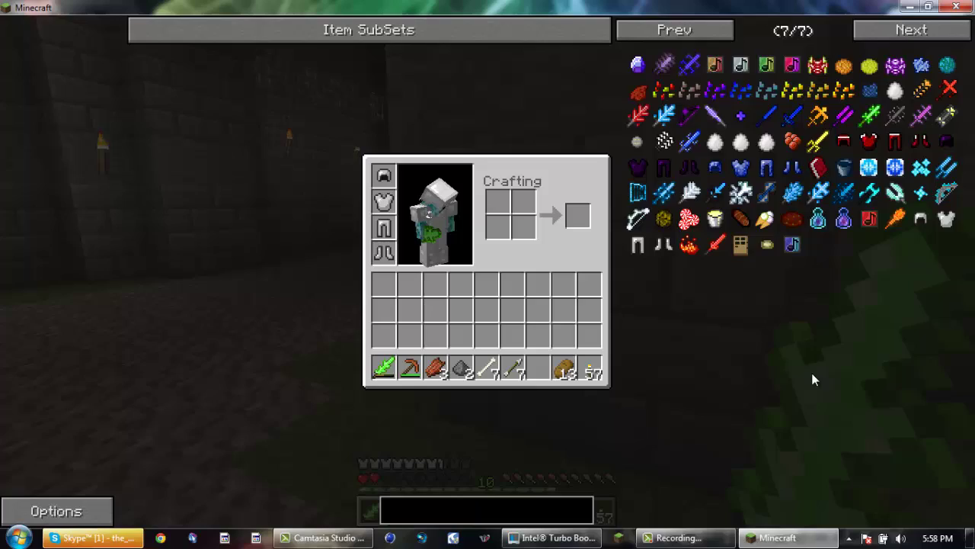
scroll(812, 373, up, 5)
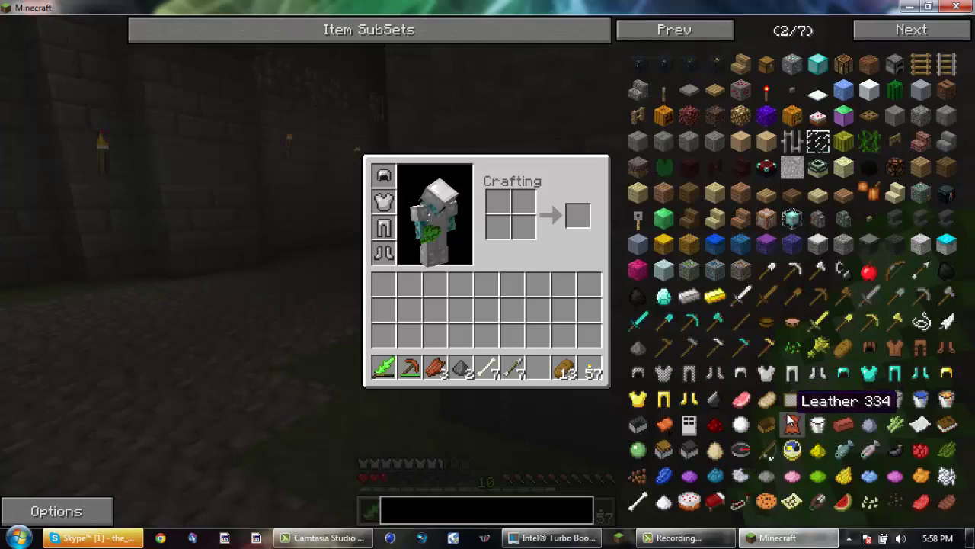
scroll(790, 422, up, 1)
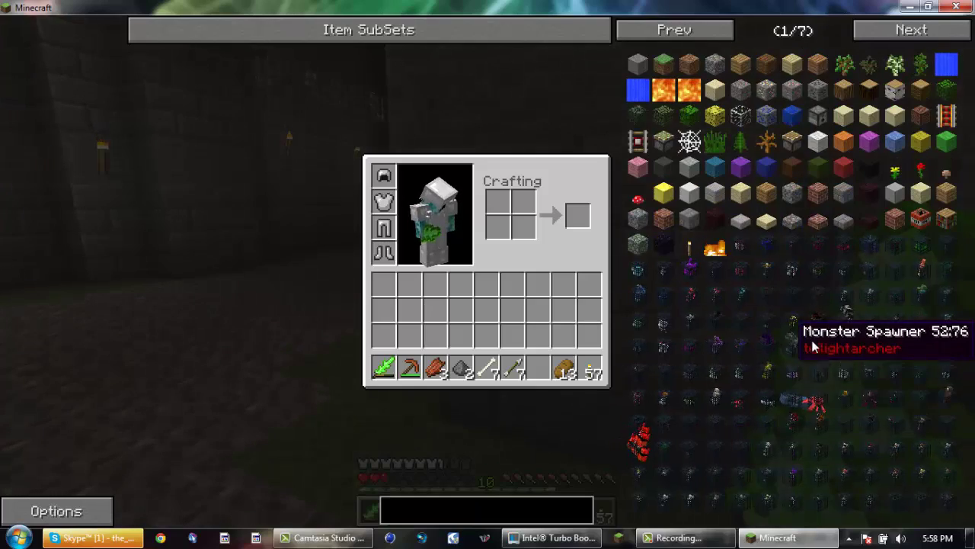
scroll(790, 311, down, 1)
scroll(790, 313, down, 1)
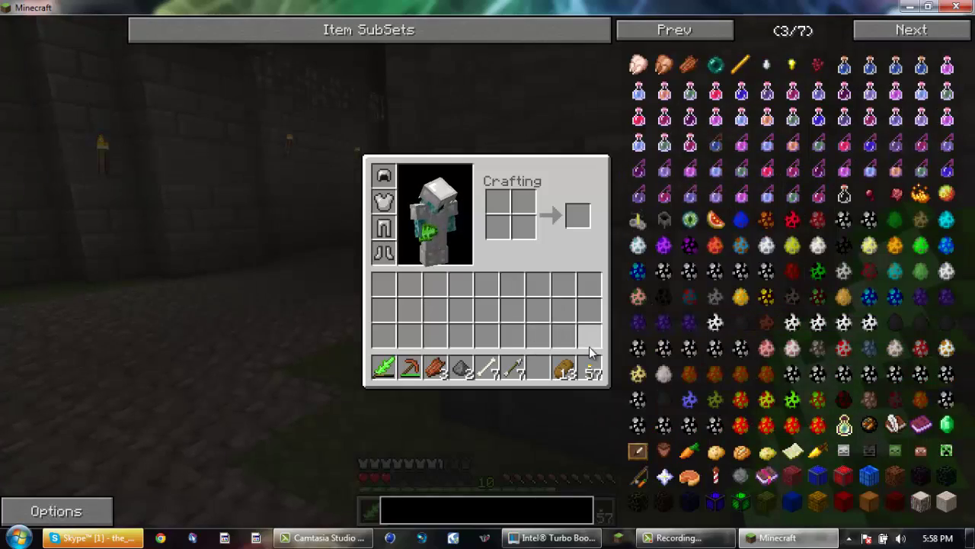
Close the inventory, walk through the stone archway to the wooden selling block, and sell the bones and other hotbar loot in the Sell Menu.
key(e)
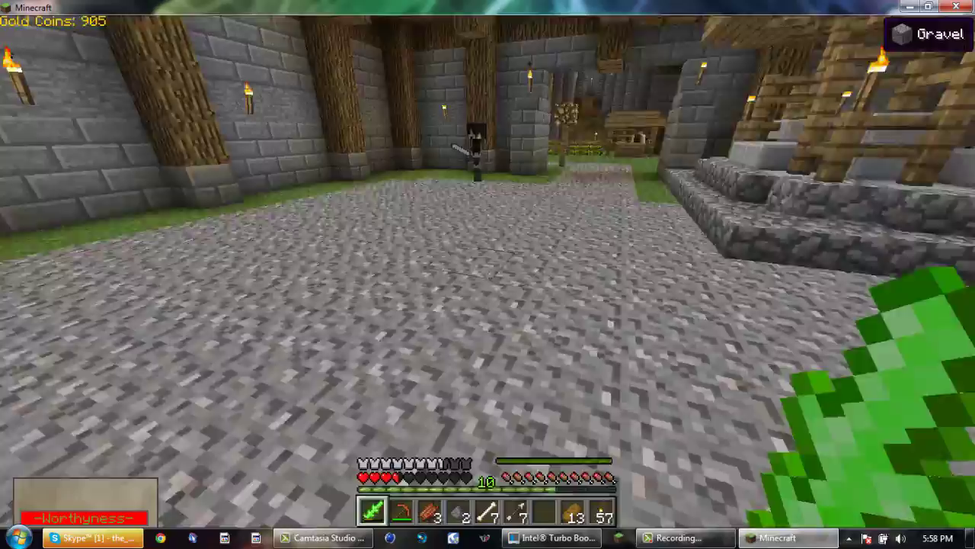
key(w)
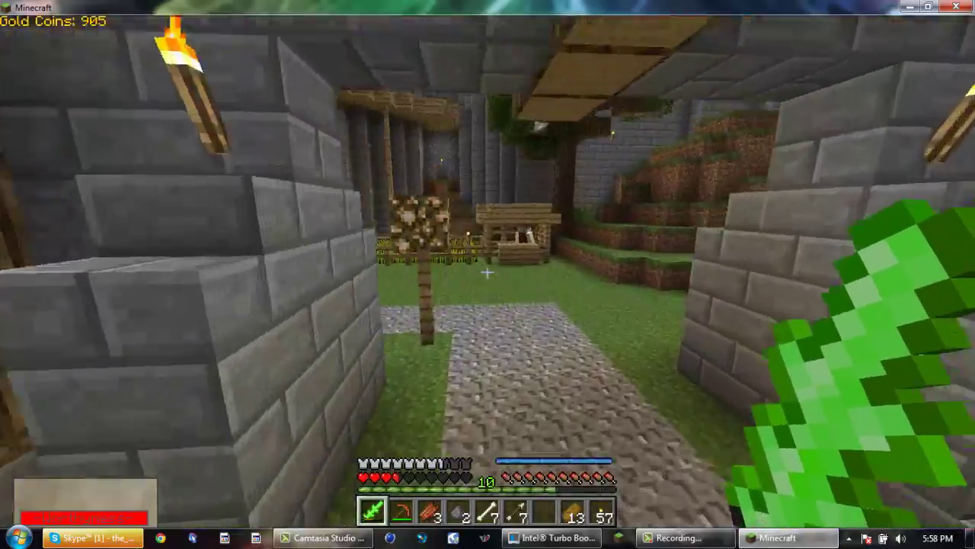
key(w)
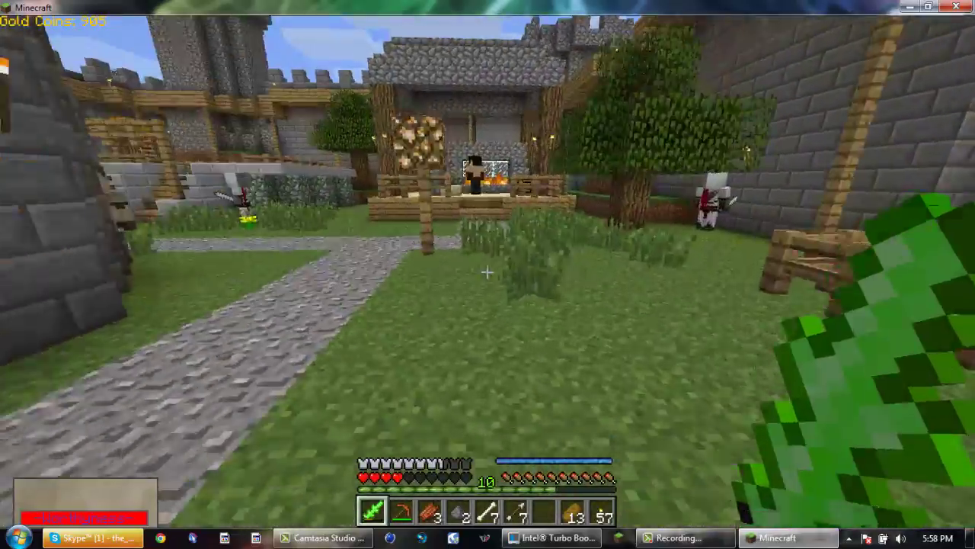
key(w)
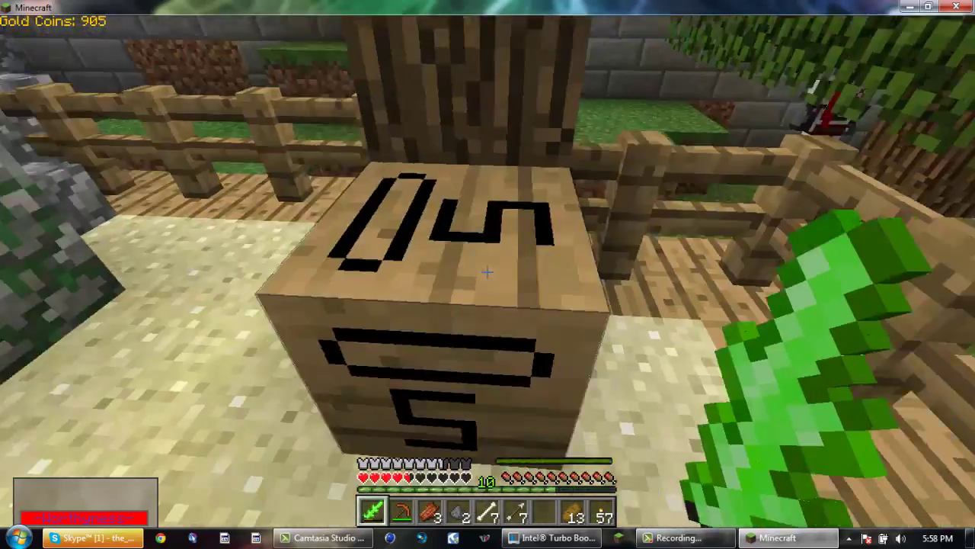
right_click(488, 272)
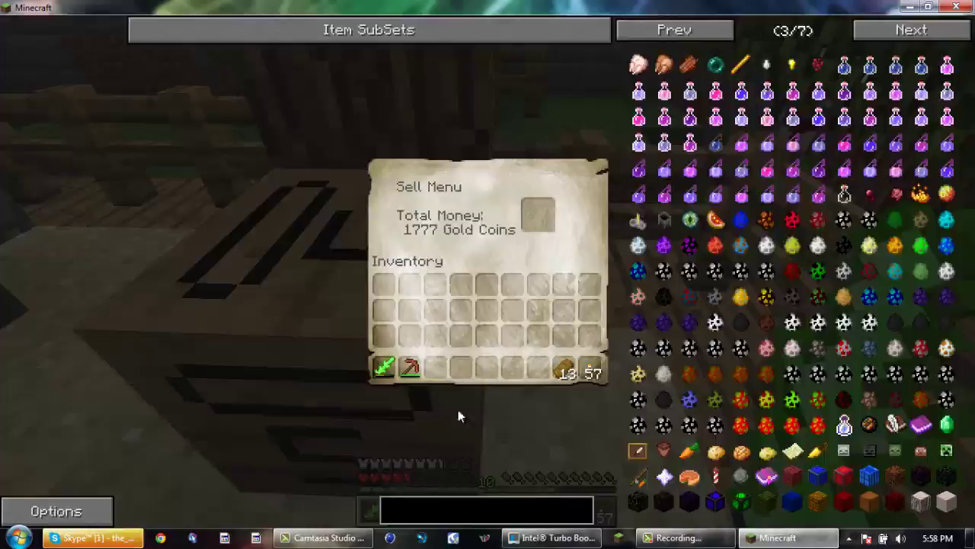
key(Escape)
Walk through the castle courtyard past the glowstone lamp post and onto the grass terrace beside the wooden stall.
key(w)
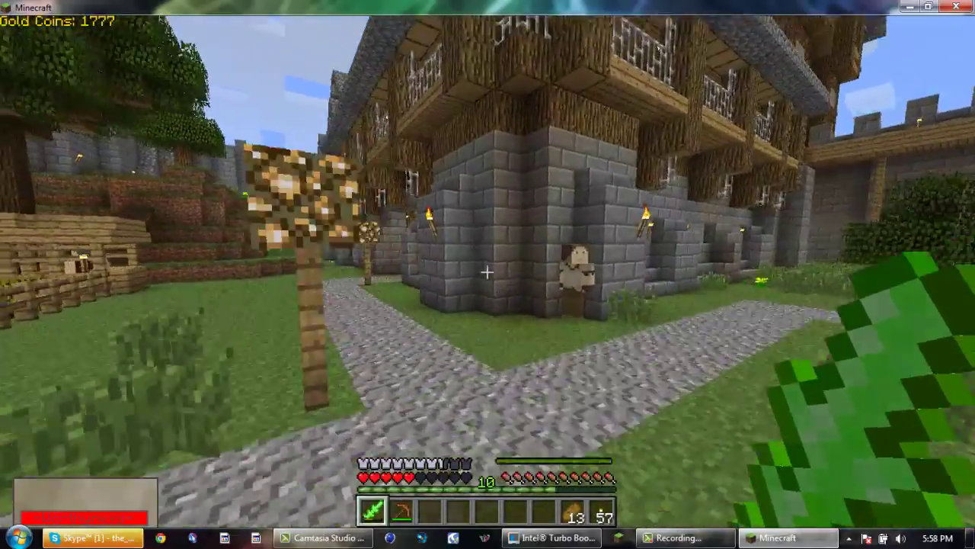
key(w)
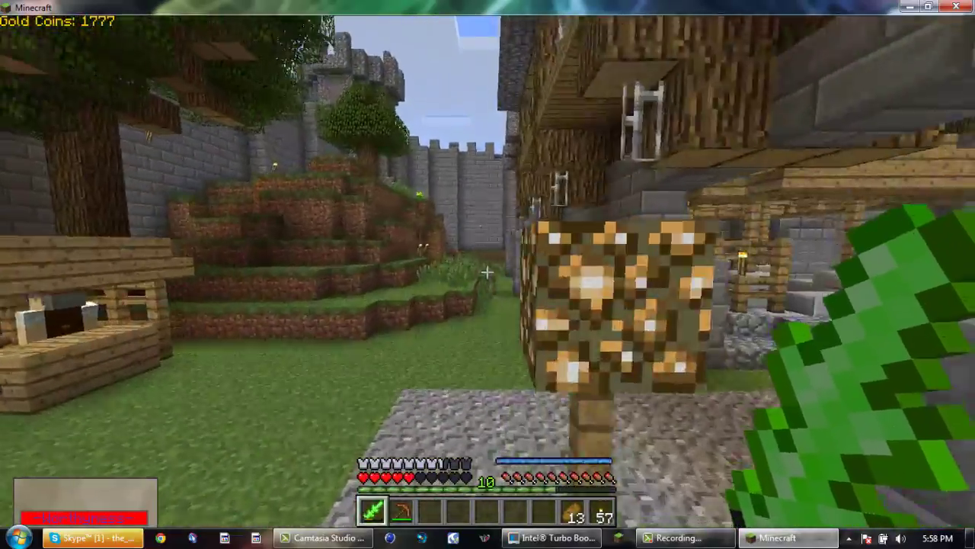
key(w)
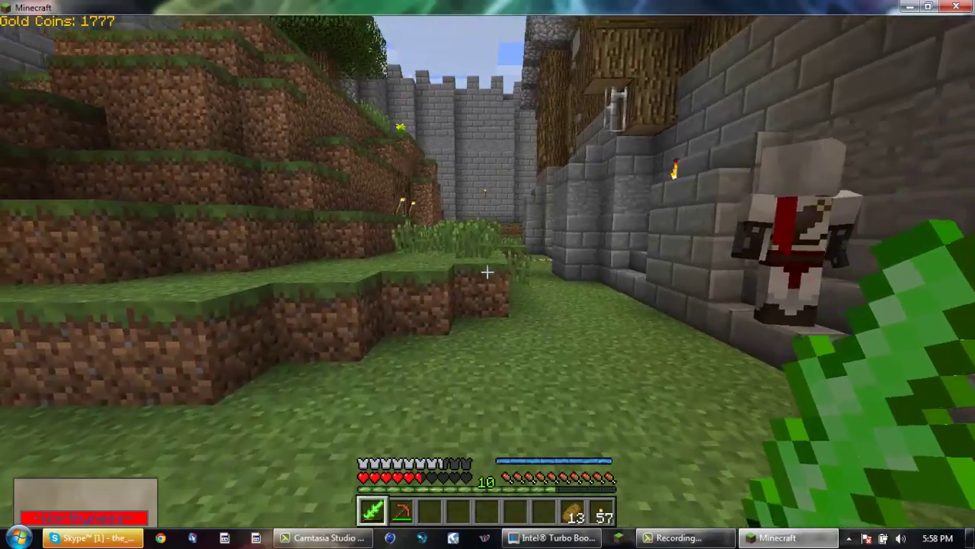
key(w)
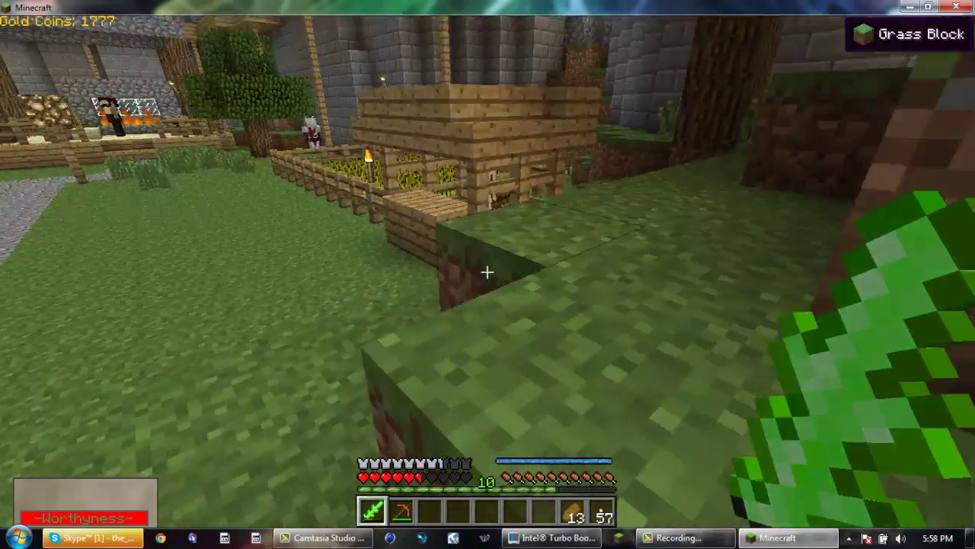
key(w)
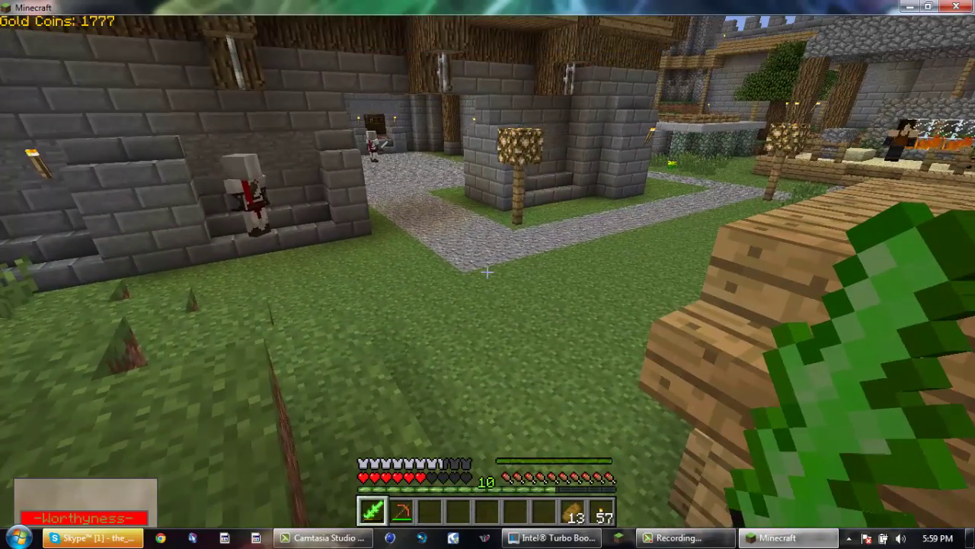